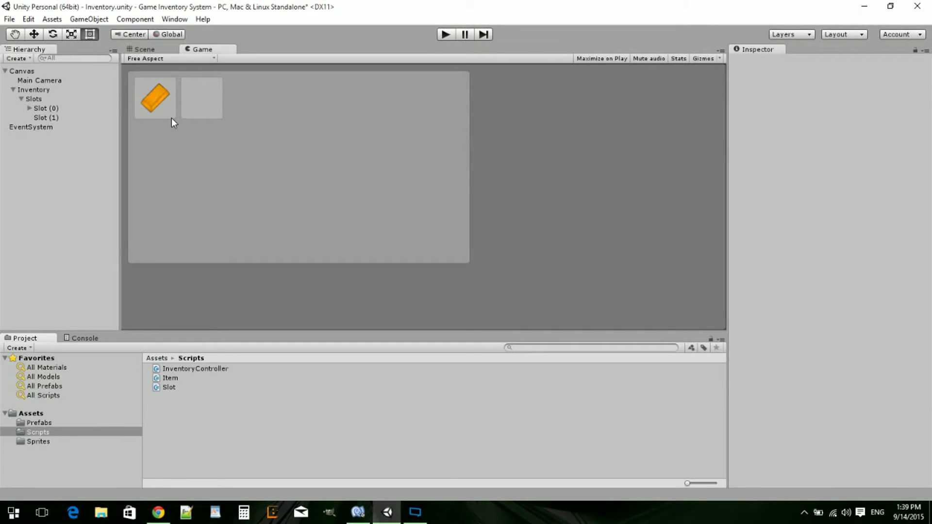
# Try stretching the Slots panel downward, undo to keep its height at 333, and return to the Game view
pyautogui.click(151, 48)
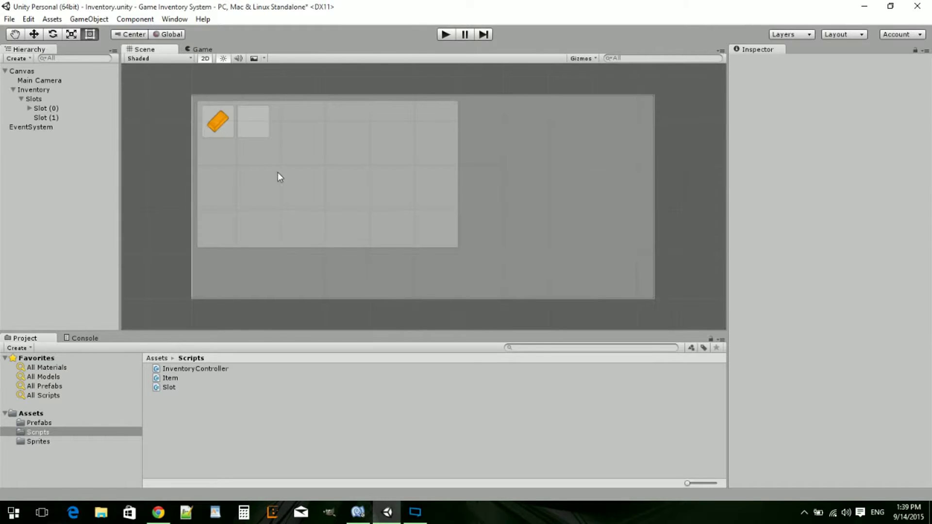
pyautogui.click(300, 195)
pyautogui.moveTo(436, 248); pyautogui.dragTo(409, 298)
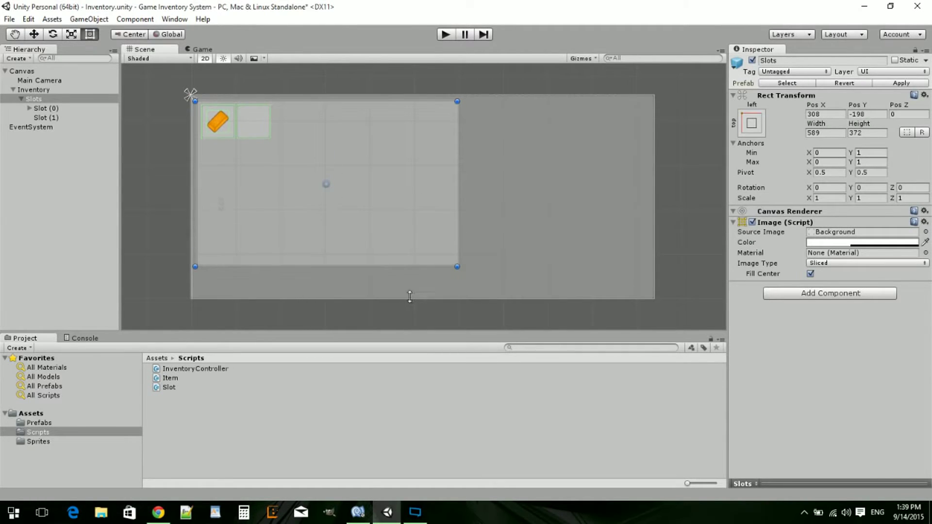
pyautogui.hotkey('ctrl', 'z')
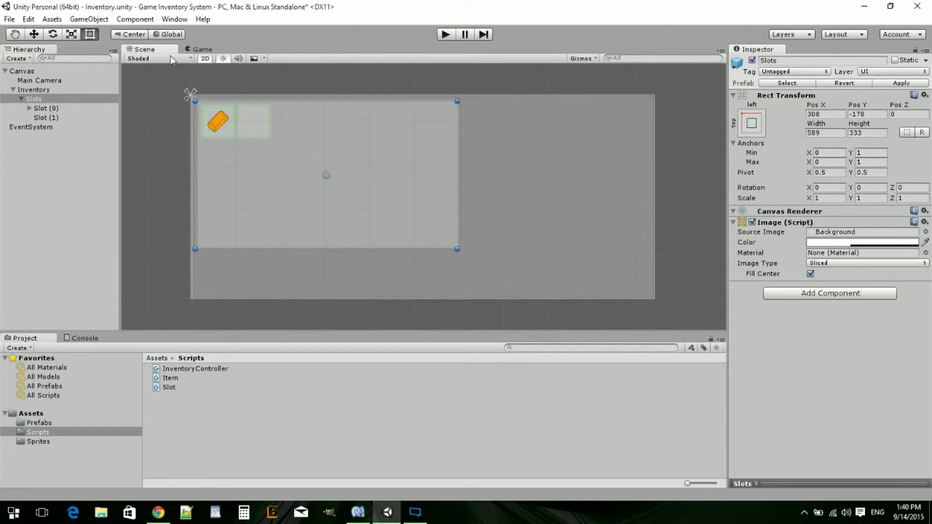
pyautogui.click(201, 49)
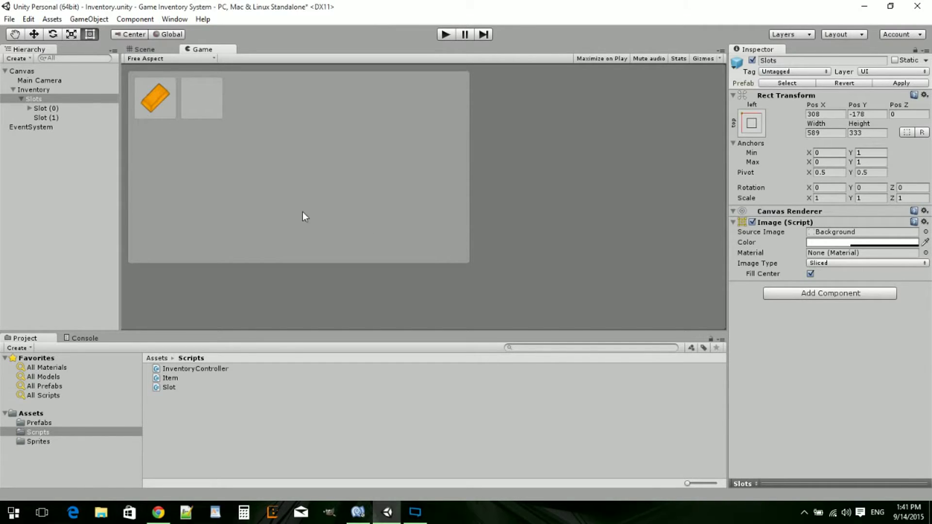
# Duplicate Slot (1) with Ctrl+D repeatedly until copies reach Slot (41)
pyautogui.click(56, 109)
pyautogui.click(54, 115)
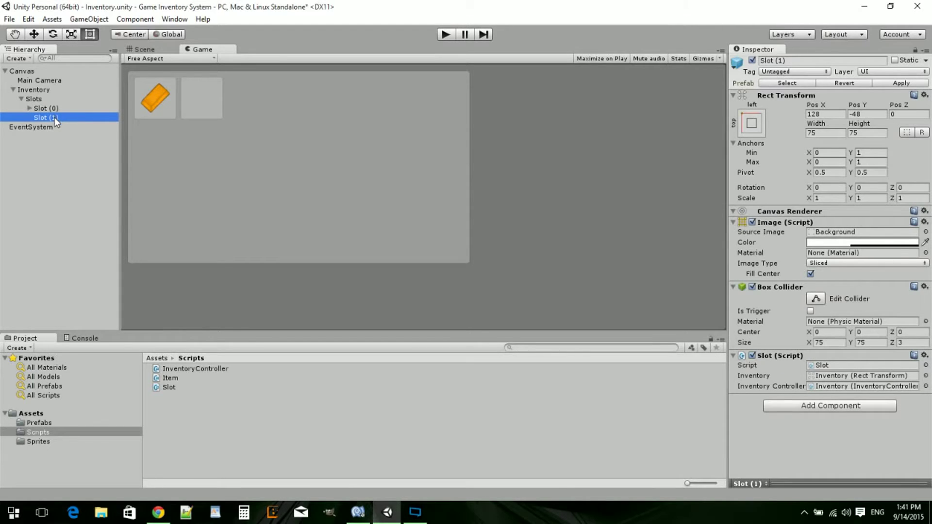
pyautogui.hotkey('ctrl', 'd')
pyautogui.hotkey('ctrl', 'd')
pyautogui.hotkey('ctrl', 'd')
pyautogui.hotkey('ctrl', 'd')
pyautogui.hotkey('ctrl', 'd')
pyautogui.hotkey('ctrl', 'd')
pyautogui.hotkey('ctrl', 'd')
pyautogui.hotkey('ctrl', 'd')
pyautogui.hotkey('ctrl', 'd')
pyautogui.hotkey('ctrl', 'd')
pyautogui.hotkey('ctrl', 'd')
pyautogui.hotkey('ctrl', 'd')
pyautogui.hotkey('ctrl', 'd')
pyautogui.hotkey('ctrl', 'd')
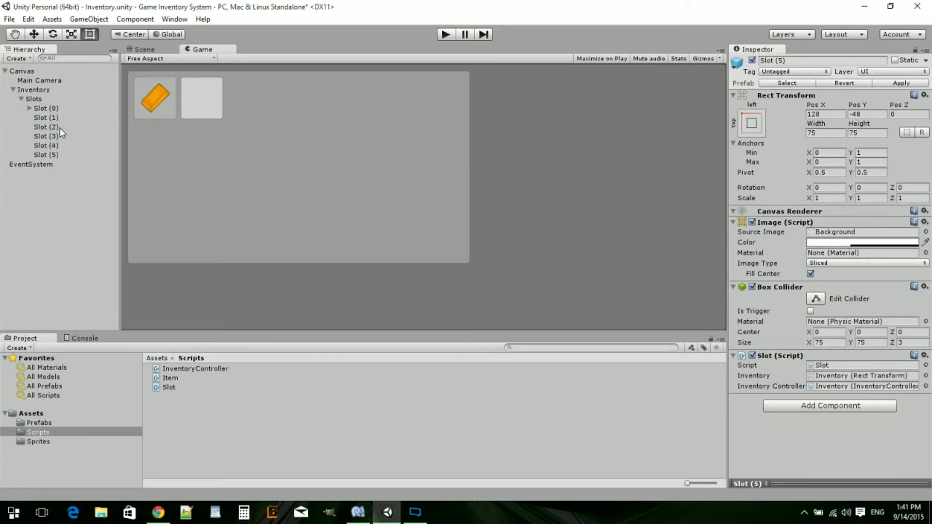
pyautogui.hotkey('ctrl', 'd')
pyautogui.hotkey('ctrl', 'd')
pyautogui.hotkey('ctrl', 'd')
pyautogui.hotkey('ctrl', 'd')
pyautogui.hotkey('ctrl', 'd')
pyautogui.hotkey('ctrl', 'd')
pyautogui.hotkey('ctrl', 'd')
pyautogui.hotkey('ctrl', 'd')
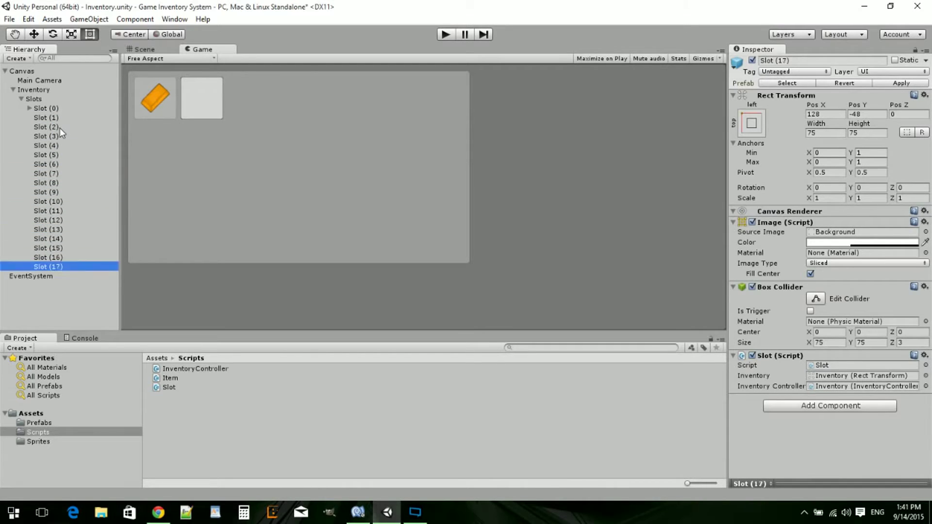
pyautogui.hotkey('ctrl', 'd')
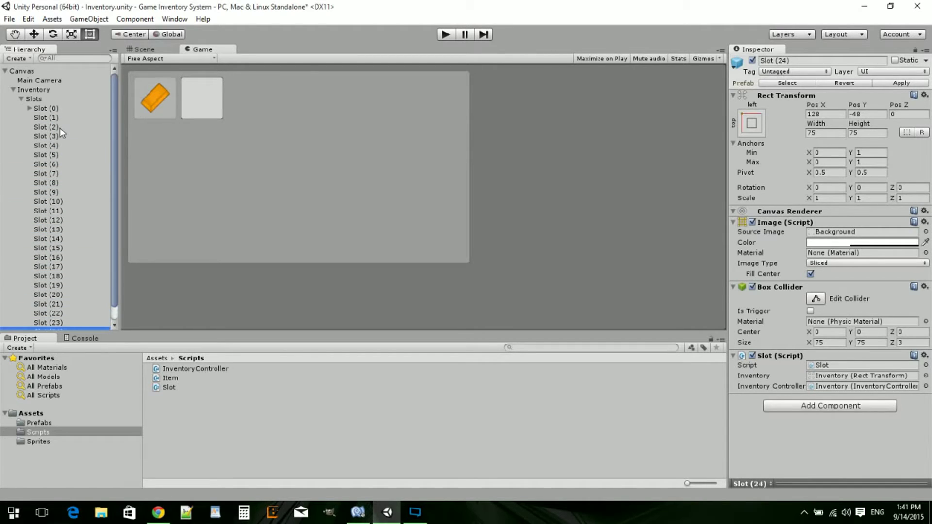
pyautogui.moveTo(116, 182); pyautogui.dragTo(111, 211)
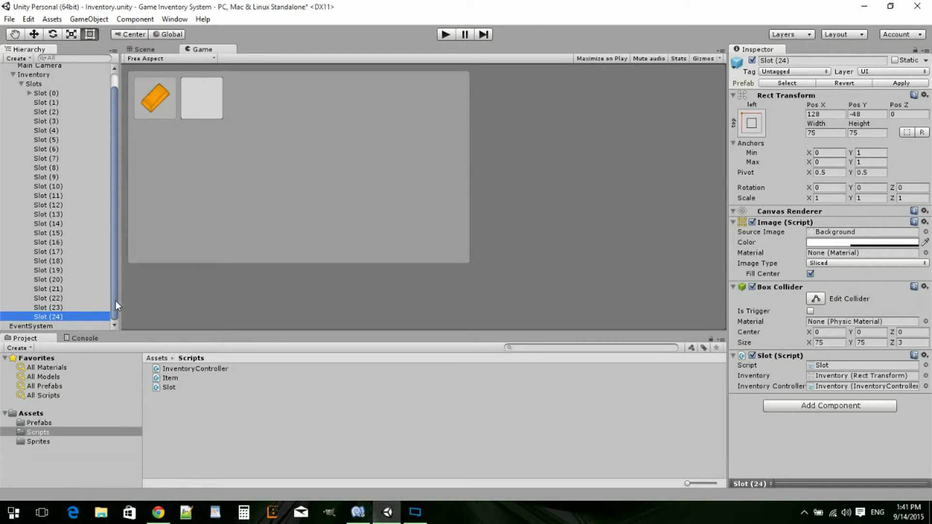
pyautogui.hotkey('ctrl', 'd')
pyautogui.hotkey('ctrl', 'd')
pyautogui.hotkey('ctrl', 'd')
pyautogui.hotkey('ctrl', 'd')
pyautogui.hotkey('ctrl', 'd')
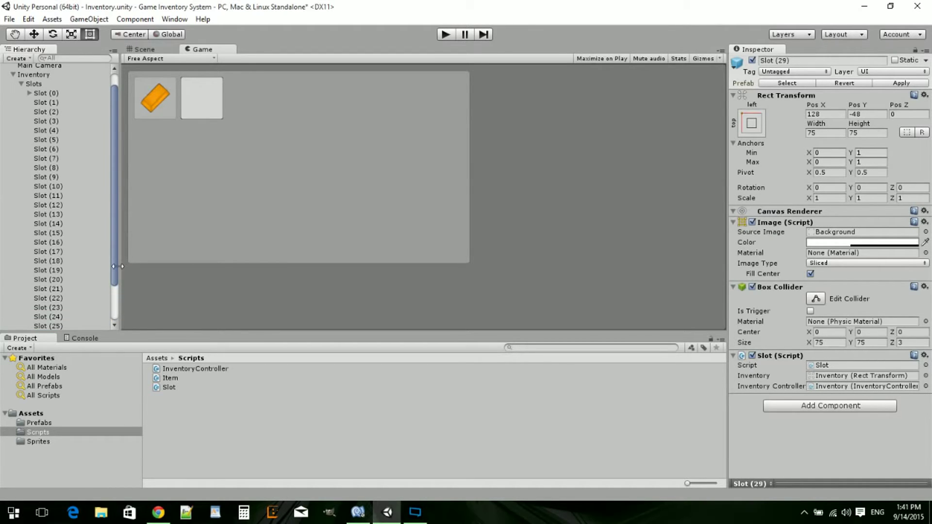
pyautogui.moveTo(115, 279); pyautogui.dragTo(109, 323)
pyautogui.hotkey('ctrl', 'd')
pyautogui.hotkey('ctrl', 'd')
pyautogui.hotkey('ctrl', 'd')
pyautogui.hotkey('ctrl', 'd')
pyautogui.hotkey('ctrl', 'd')
pyautogui.hotkey('ctrl', 'd')
pyautogui.hotkey('ctrl', 'd')
pyautogui.hotkey('ctrl', 'd')
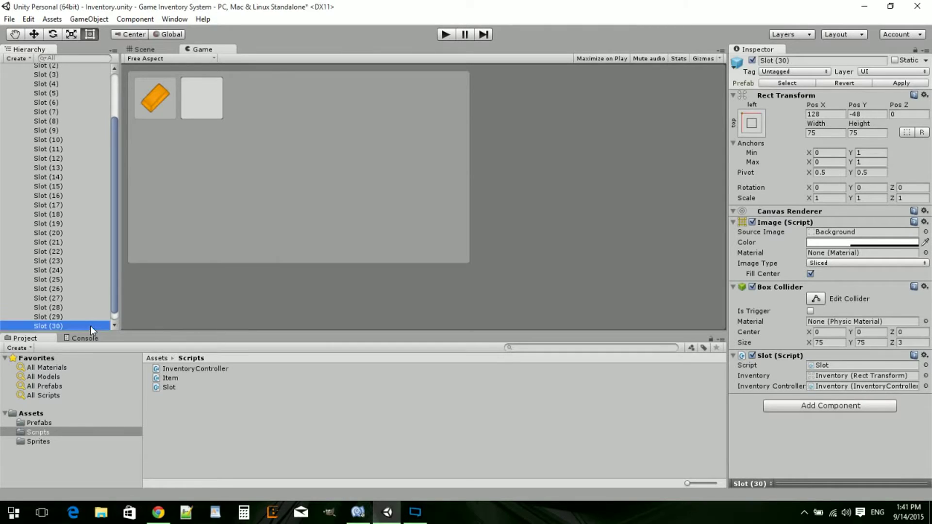
pyautogui.moveTo(115, 268); pyautogui.dragTo(110, 324)
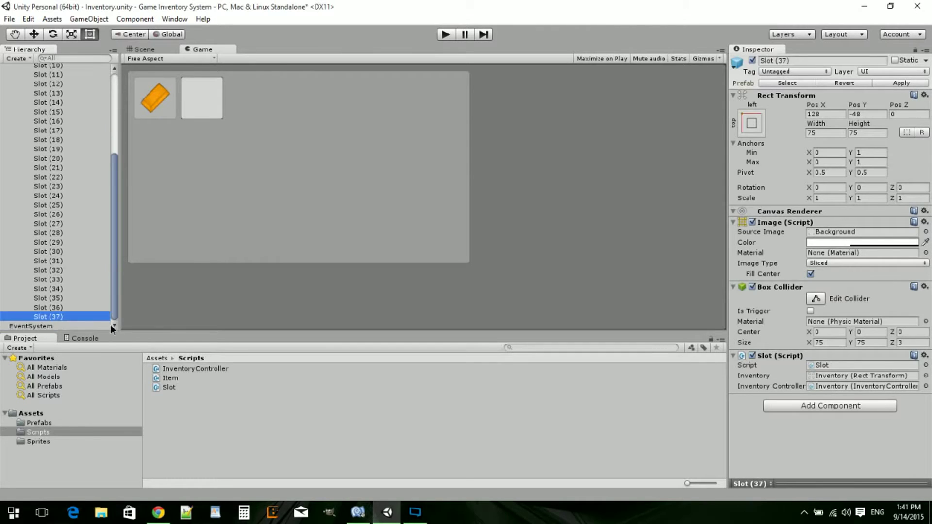
pyautogui.hotkey('ctrl', 'd')
pyautogui.hotkey('ctrl', 'd')
pyautogui.hotkey('ctrl', 'd')
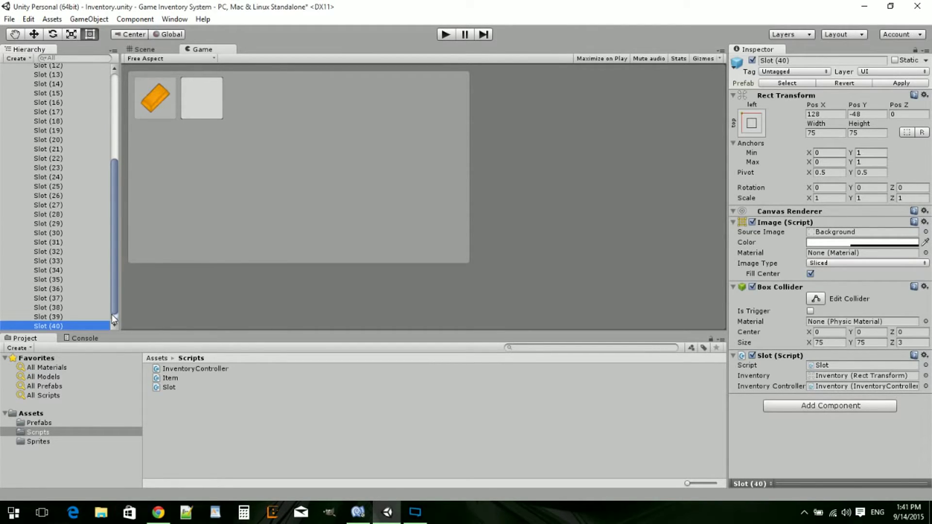
pyautogui.hotkey('ctrl', 'd')
pyautogui.scroll(10, 19, 265)
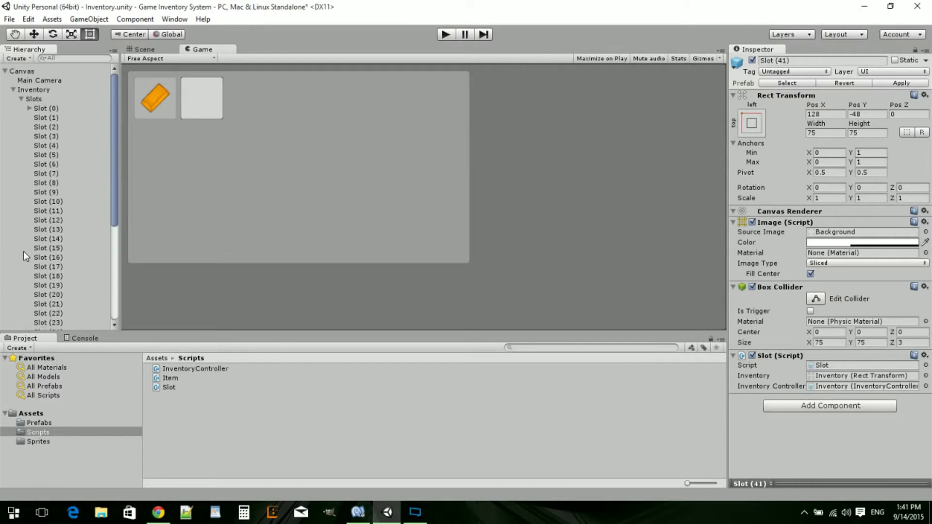
# Shift Slot (2) through Slot (41) 80 units right by appending +80 to their Pos X
pyautogui.keyDown('shift'); pyautogui.click(56, 128); pyautogui.keyUp('shift')
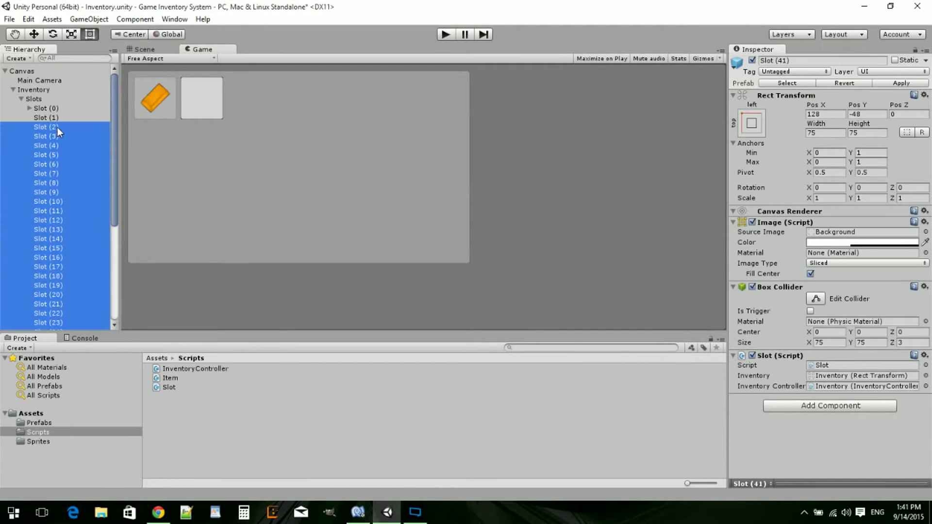
pyautogui.click(840, 115)
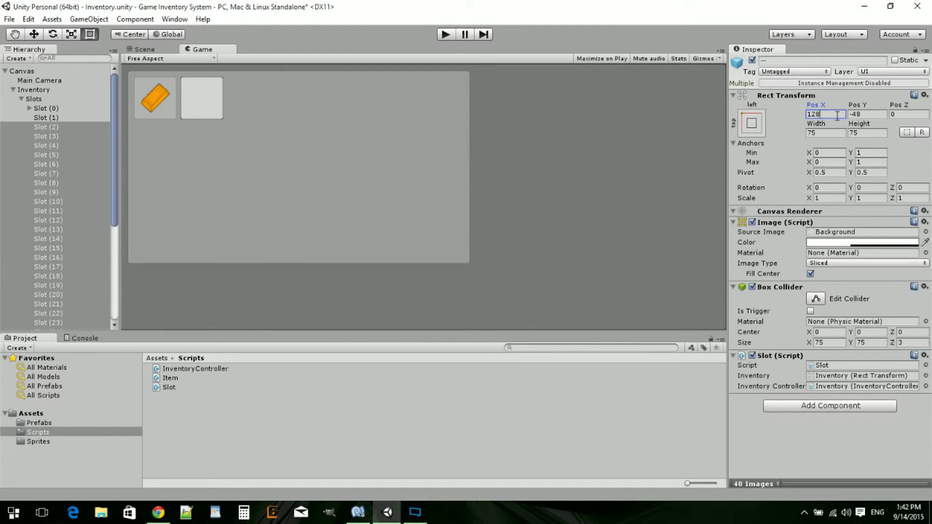
pyautogui.write('+80')
pyautogui.press('Return')
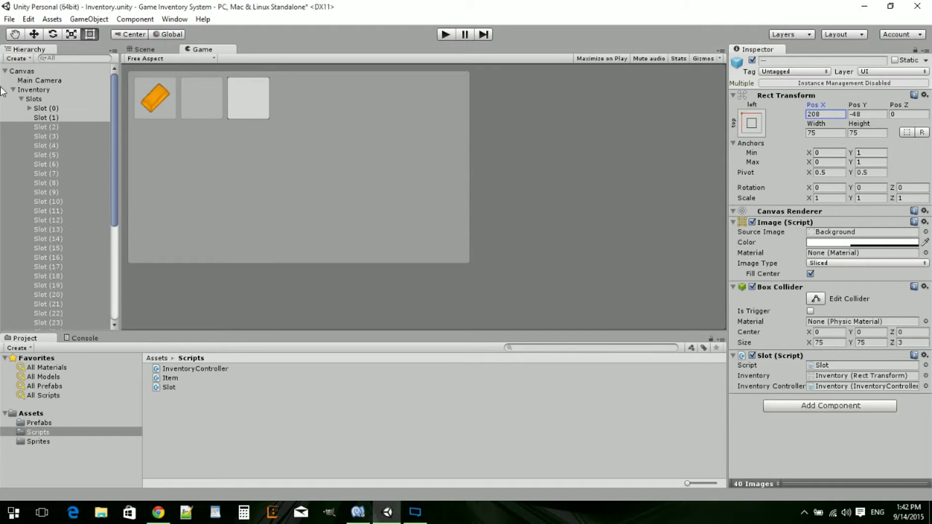
# Shift the remaining slots right again, to Pos X 288 and then 368, dropping one slot each time
pyautogui.click(53, 127)
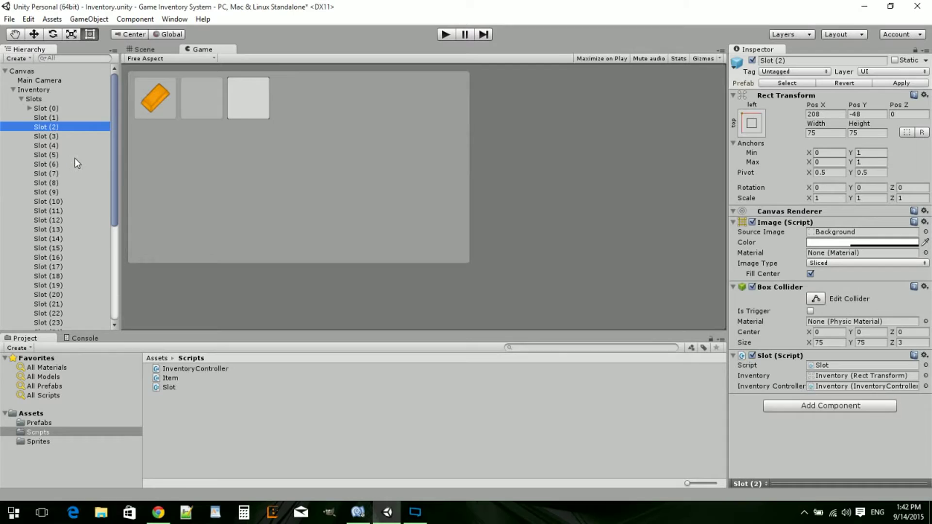
pyautogui.hotkey('shift', 'End')
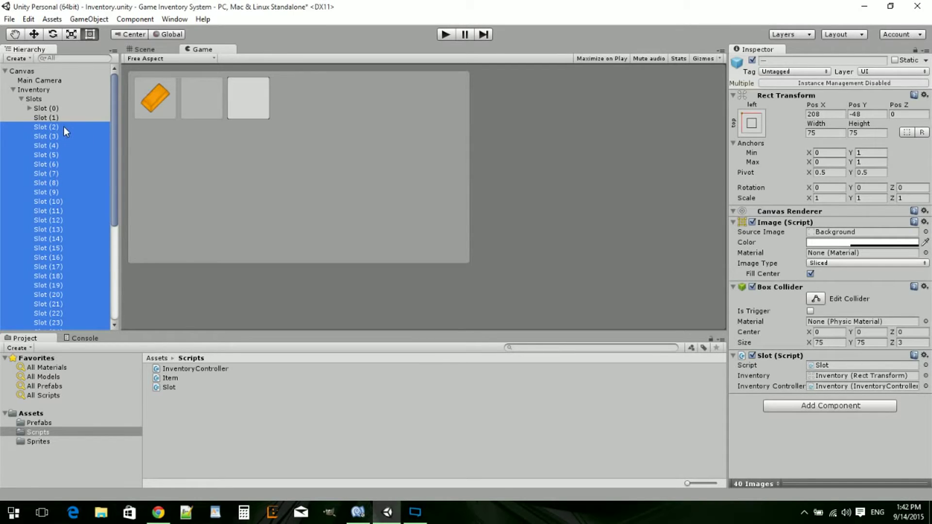
pyautogui.keyDown('ctrl'); pyautogui.click(57, 127); pyautogui.keyUp('ctrl')
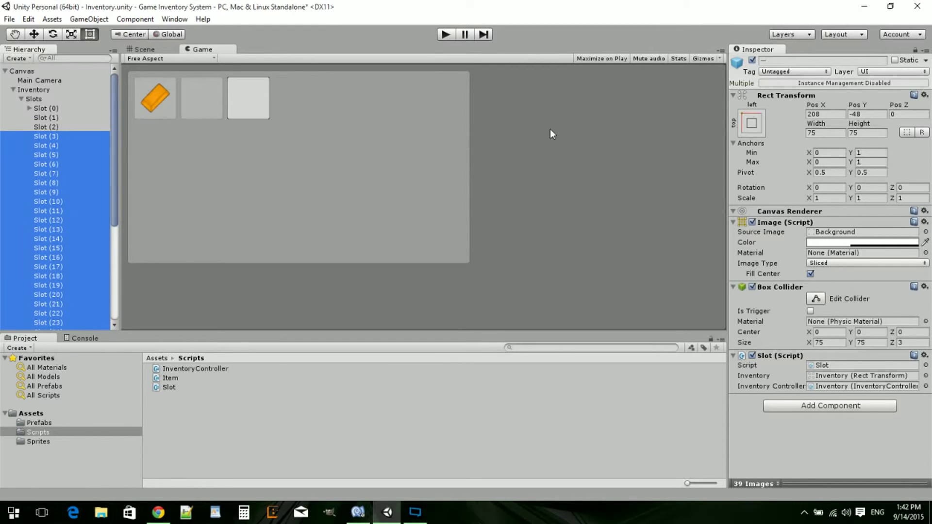
pyautogui.click(834, 114)
pyautogui.click(835, 114)
pyautogui.write('+')
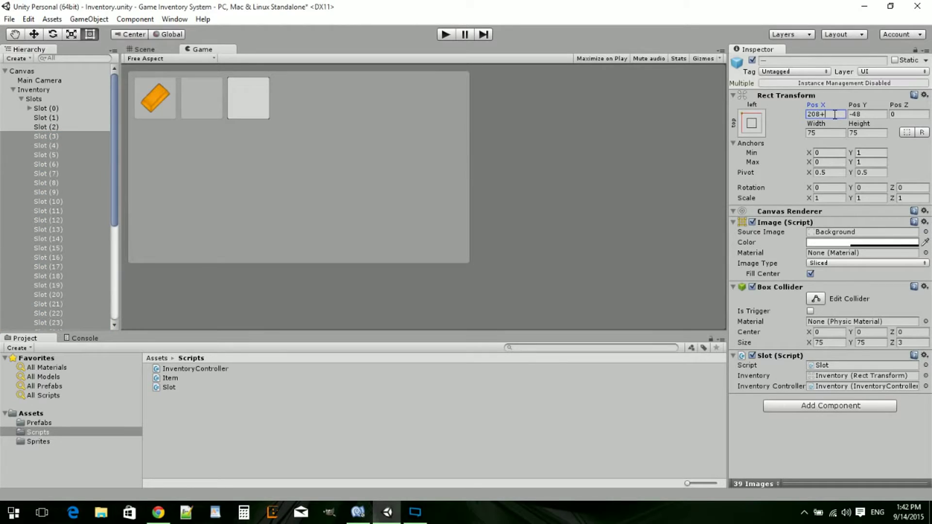
pyautogui.write('80')
pyautogui.keyDown('ctrl'); pyautogui.click(50, 134); pyautogui.keyUp('ctrl')
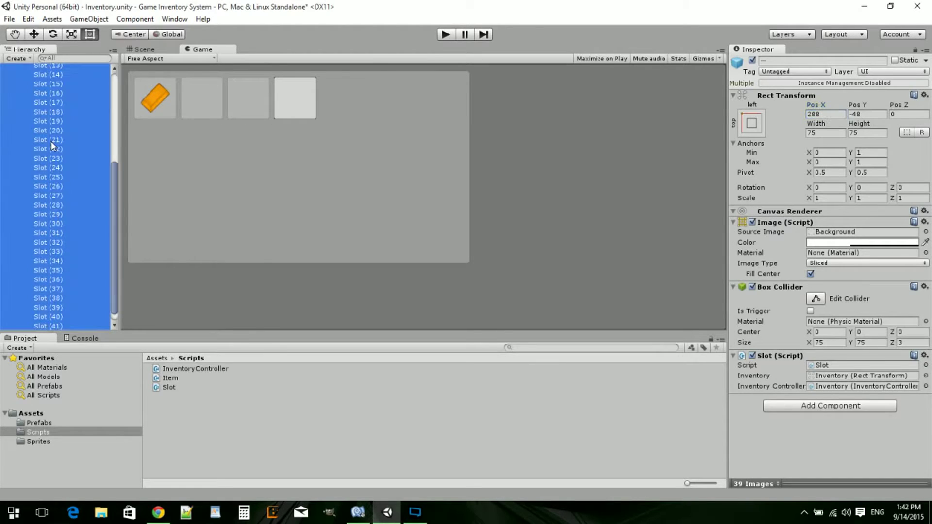
pyautogui.scroll(-1, 51, 142)
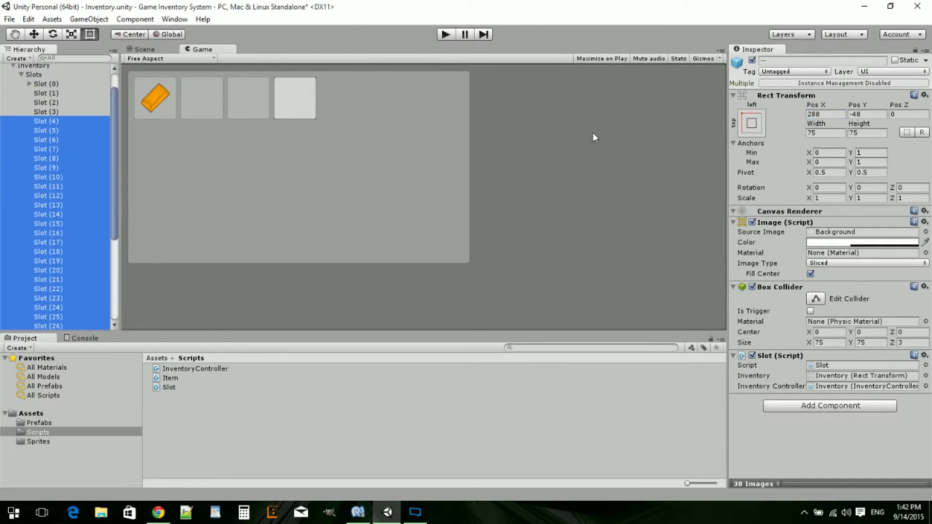
pyautogui.click(830, 116)
pyautogui.click(831, 115)
pyautogui.write('+80')
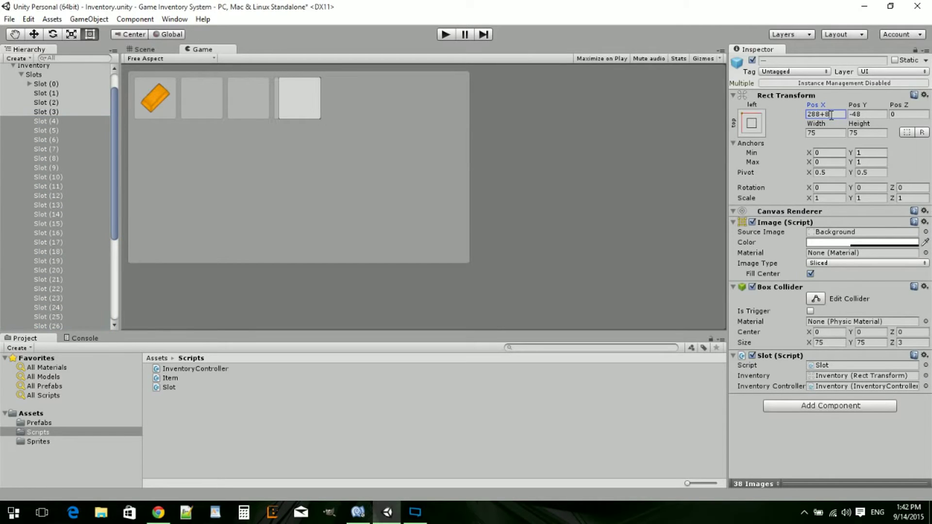
pyautogui.keyDown('ctrl'); pyautogui.click(47, 120); pyautogui.keyUp('ctrl')
# Keep adding +80 to Pos X for the later slots to finish the seven-column row
pyautogui.scroll(-4, 48, 119)
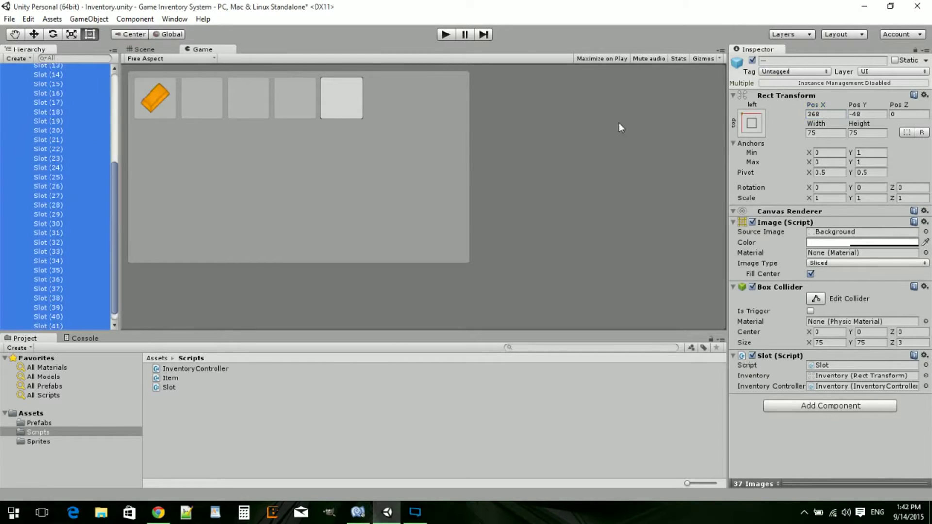
pyautogui.click(833, 116)
pyautogui.click(833, 117)
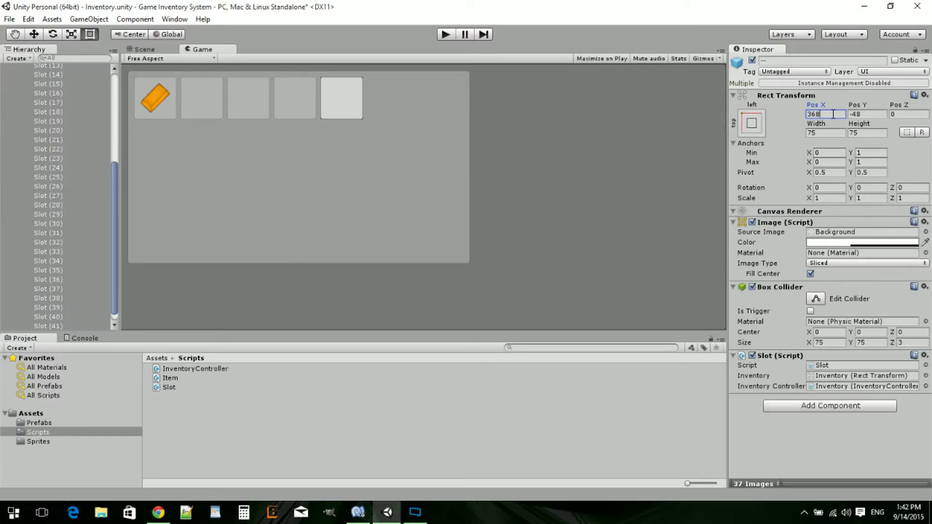
pyautogui.write('+80')
pyautogui.scroll(5, 66, 194)
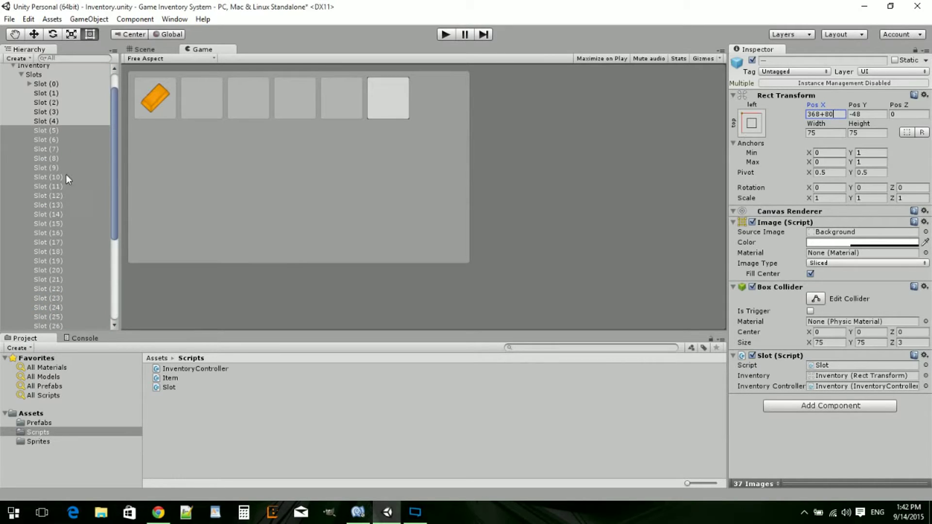
pyautogui.keyDown('ctrl'); pyautogui.click(48, 130); pyautogui.keyUp('ctrl')
pyautogui.scroll(-4, 60, 130)
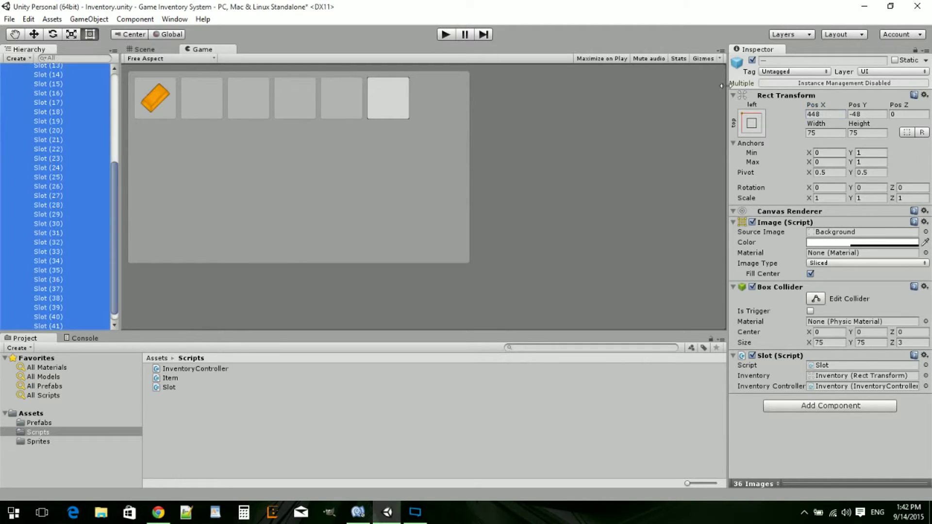
pyautogui.click(827, 115)
pyautogui.click(827, 117)
pyautogui.write('+80')
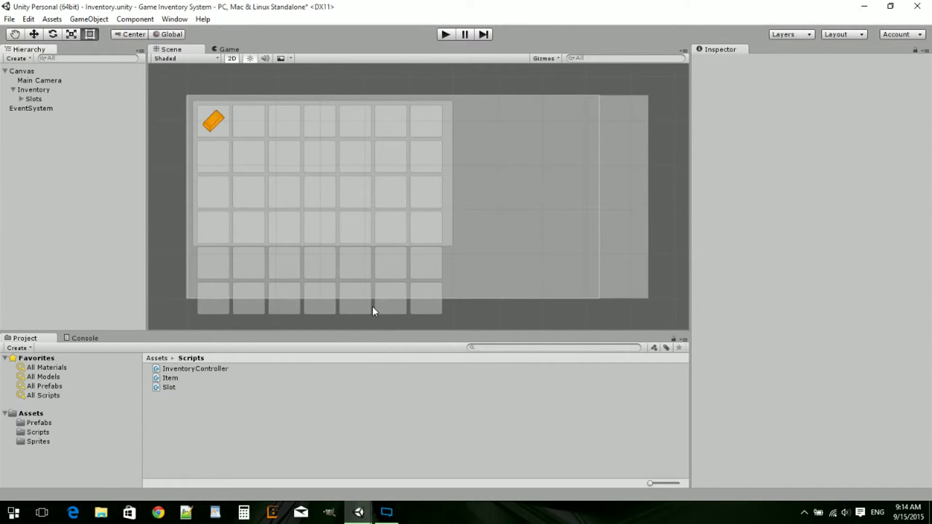
pyautogui.click(218, 47)
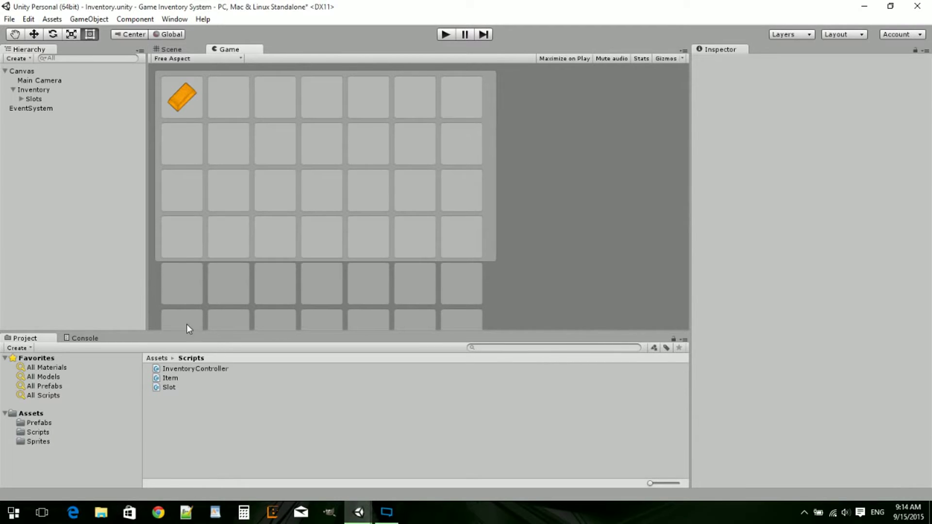
pyautogui.click(174, 47)
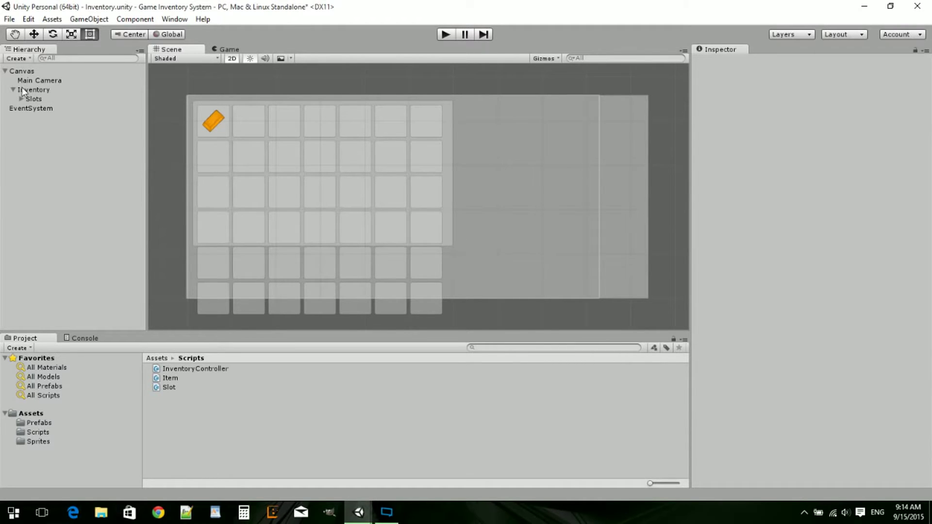
# Rename the Slots container to 'Slots Mask'
pyautogui.click(32, 99)
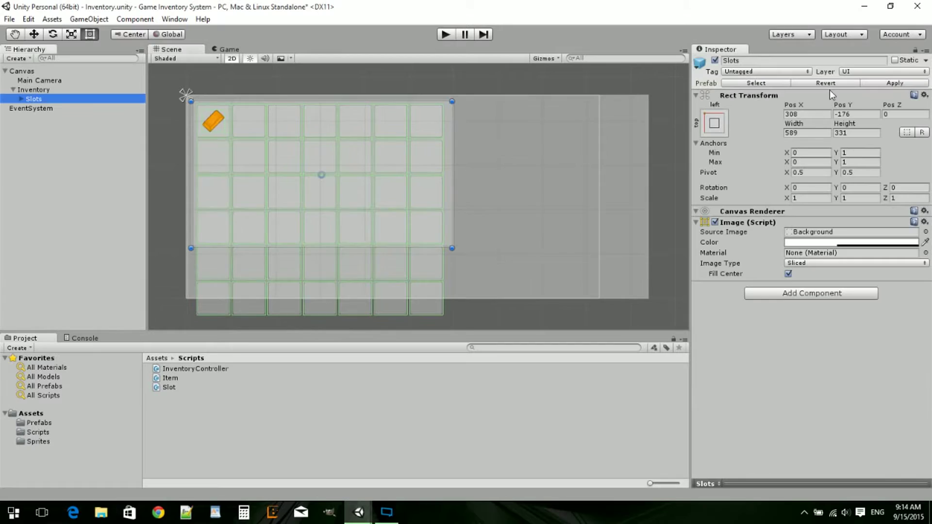
pyautogui.click(751, 60)
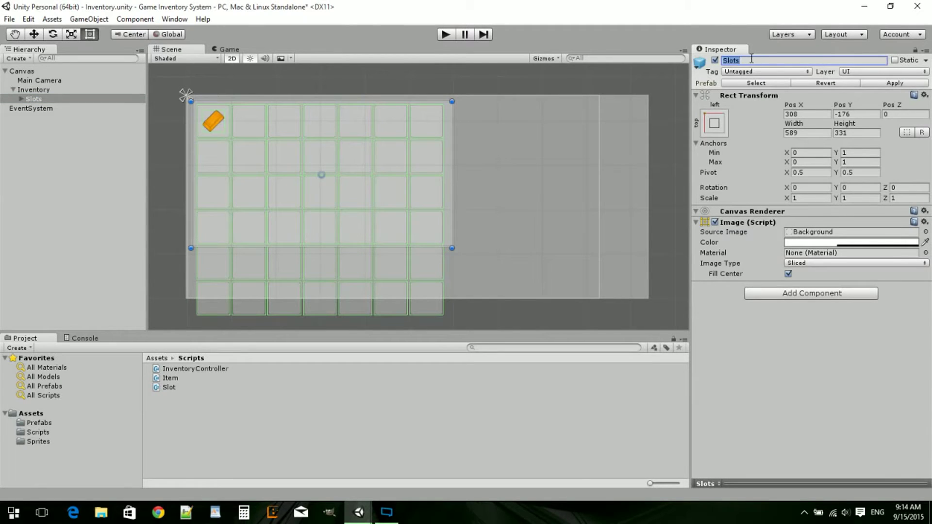
pyautogui.click(752, 60)
pyautogui.write('Mask')
pyautogui.press('Return')
# Create an empty child under Slots Mask and name it 'Slots'
pyautogui.click(21, 99)
pyautogui.rightClick(56, 101)
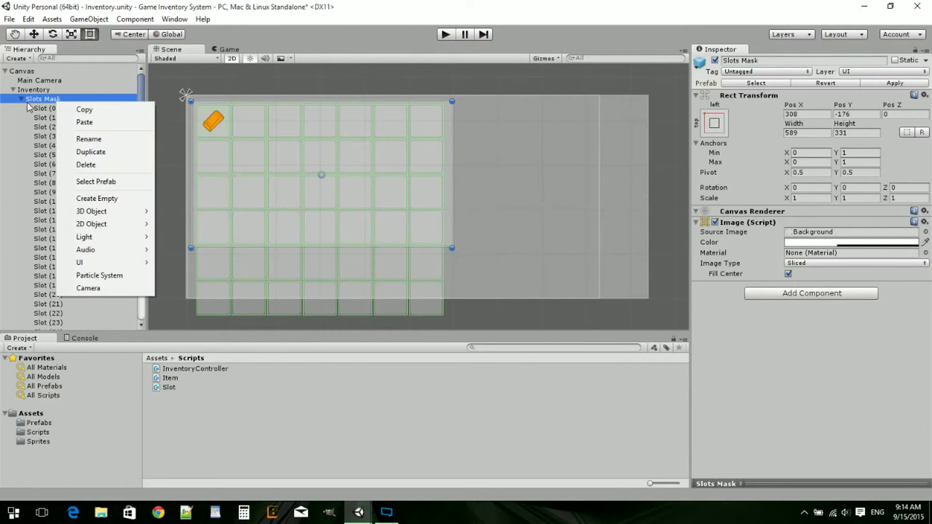
pyautogui.click(24, 100)
pyautogui.rightClick(42, 95)
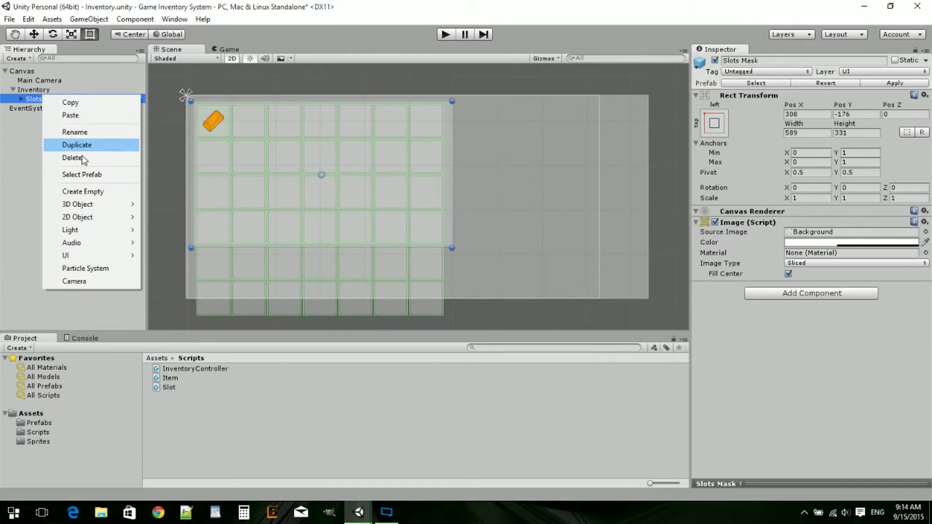
pyautogui.click(89, 192)
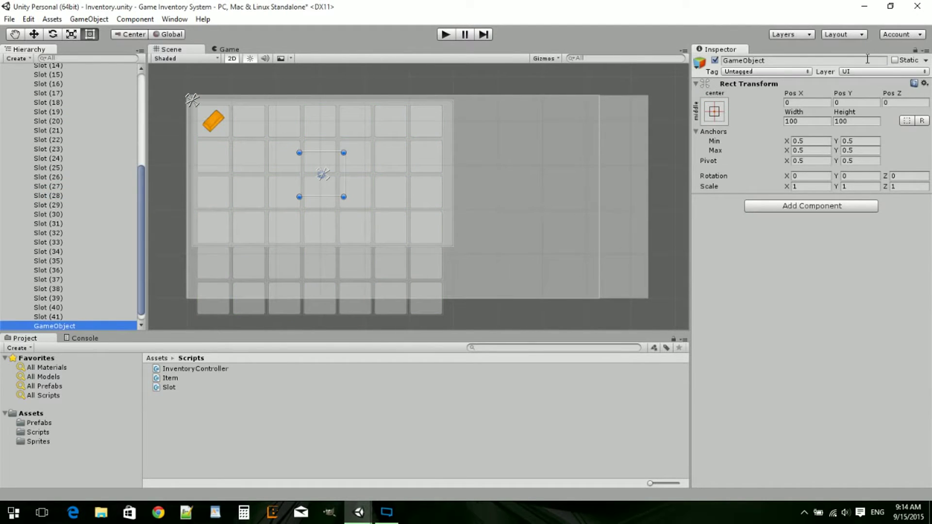
pyautogui.click(776, 63)
pyautogui.write('S')
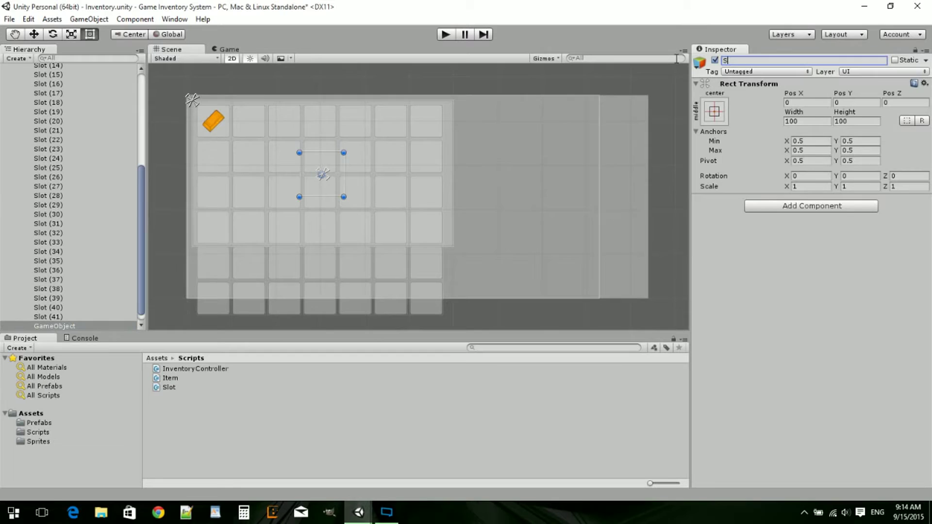
pyautogui.write('lots')
pyautogui.press('Return')
pyautogui.scroll(-1, 595, 133)
# Move Slots to the top of Slots Mask and stretch its rectangle over the whole slot grid
pyautogui.moveTo(62, 327); pyautogui.dragTo(53, 113)
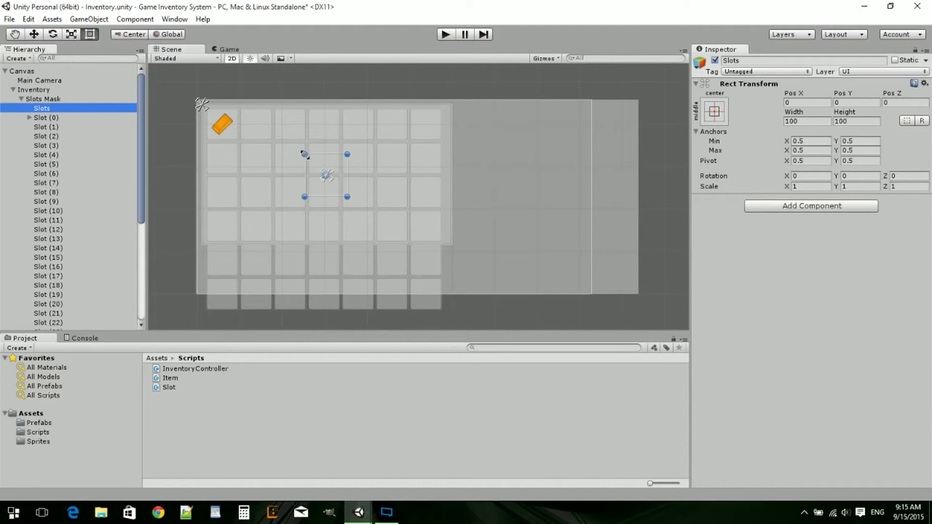
pyautogui.moveTo(304, 154); pyautogui.dragTo(201, 106)
pyautogui.moveTo(346, 196); pyautogui.dragTo(445, 316)
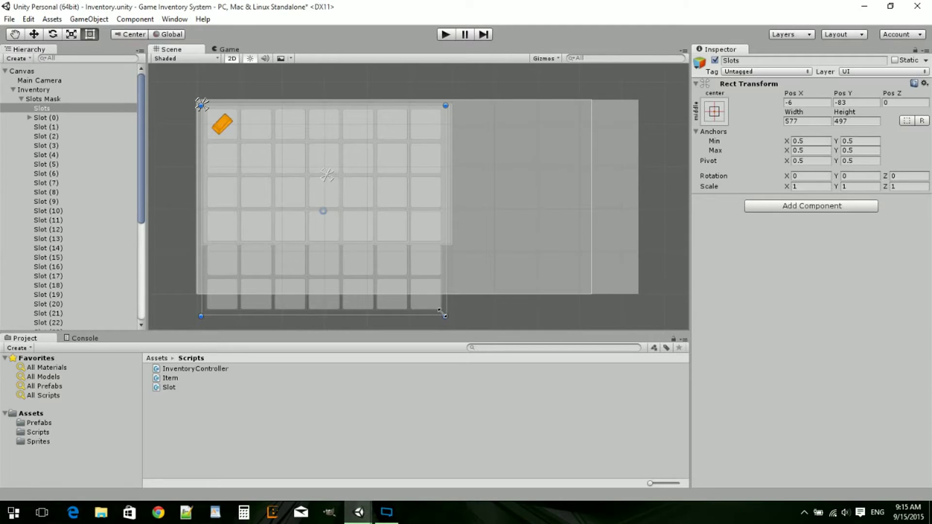
pyautogui.moveTo(443, 314); pyautogui.dragTo(441, 313)
# Move Slot (0) through Slot (41) into the Slots object, then collapse it
pyautogui.click(43, 118)
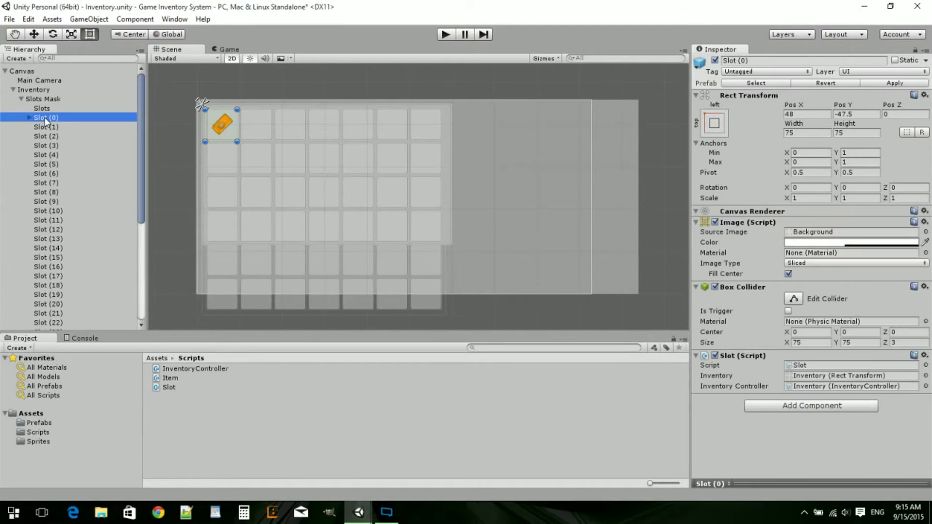
pyautogui.scroll(-6, 37, 164)
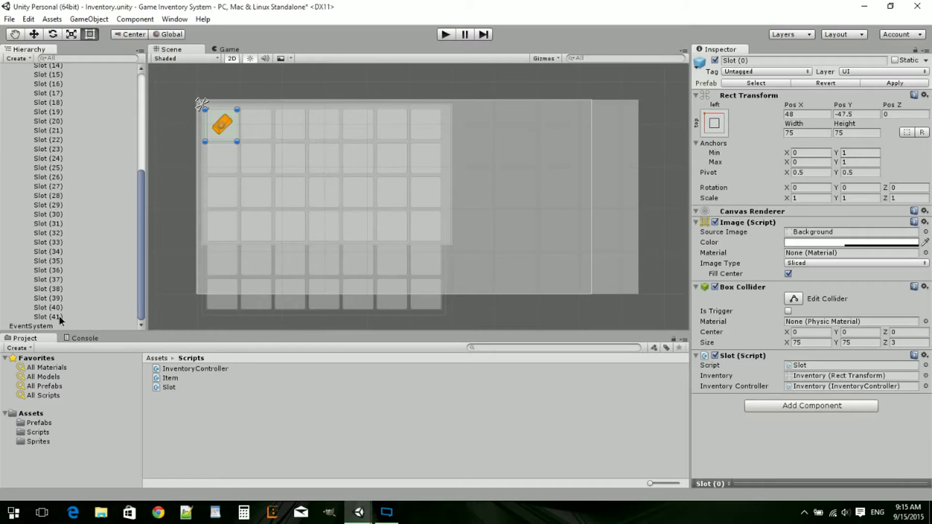
pyautogui.keyDown('shift'); pyautogui.click(59, 316); pyautogui.keyUp('shift')
pyautogui.moveTo(59, 316); pyautogui.dragTo(40, 109)
pyautogui.scroll(3, 42, 117)
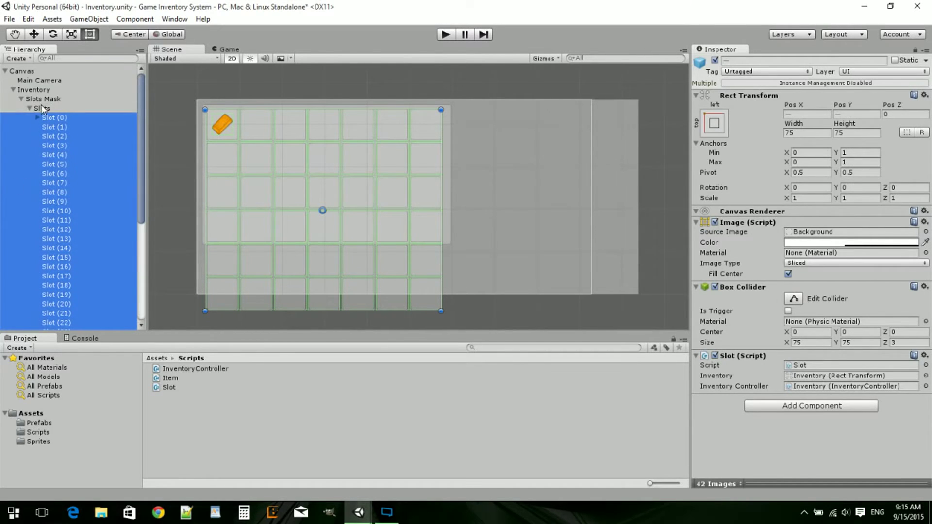
pyautogui.click(30, 107)
pyautogui.click(39, 98)
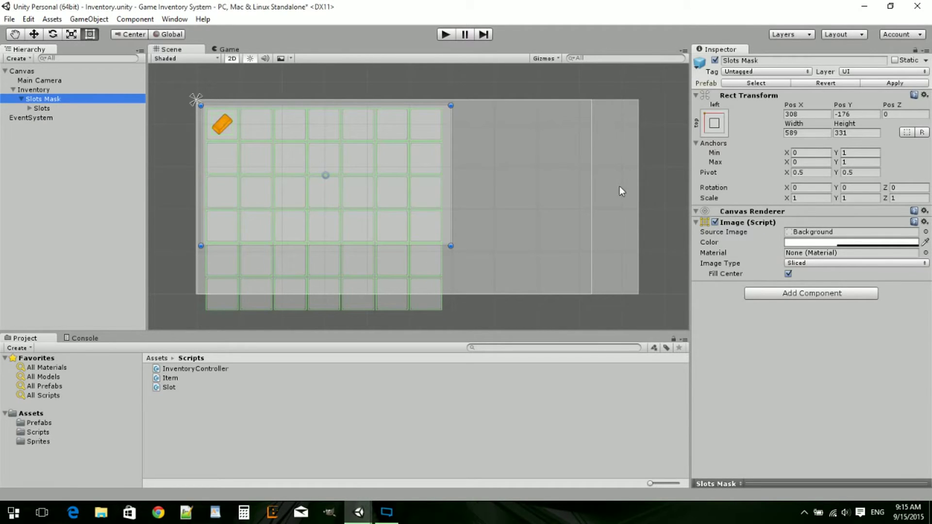
# Add a UI Mask component to Slots Mask and check the clipped grid in the Game view
pyautogui.click(841, 293)
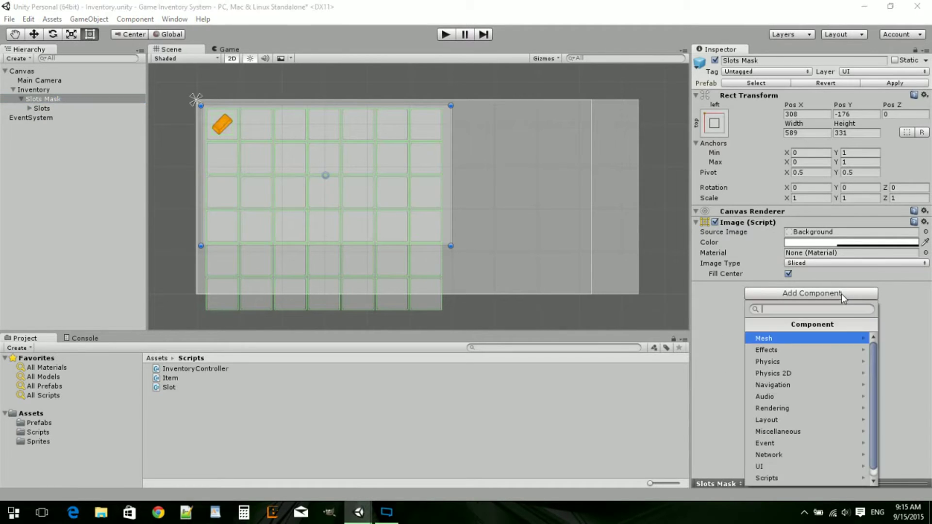
pyautogui.click(802, 465)
pyautogui.click(779, 385)
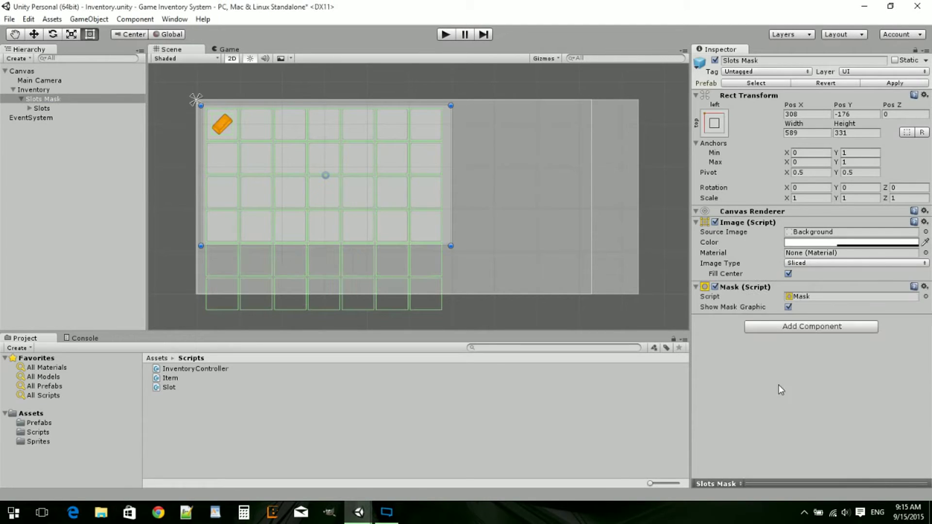
pyautogui.click(226, 49)
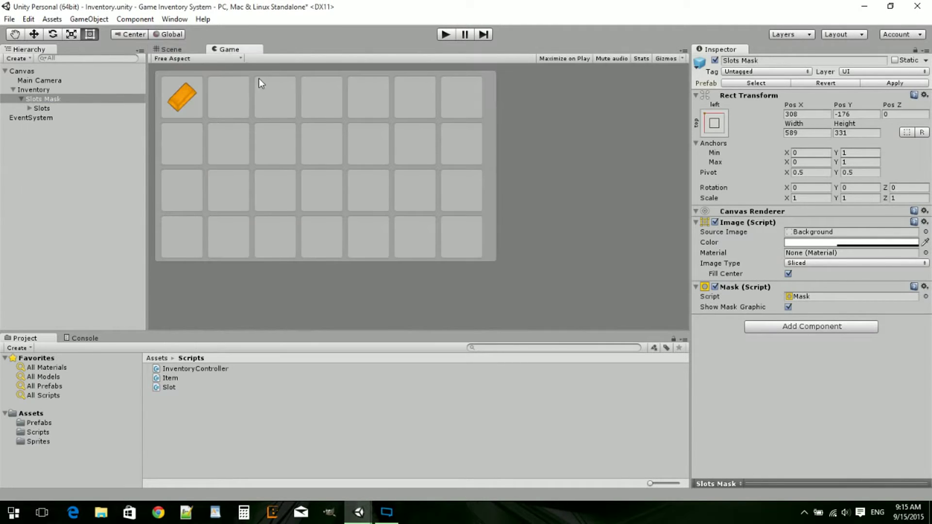
# Add a UI Scroll Rect component to Slots Mask and expand its settings
pyautogui.click(782, 328)
pyautogui.click(781, 302)
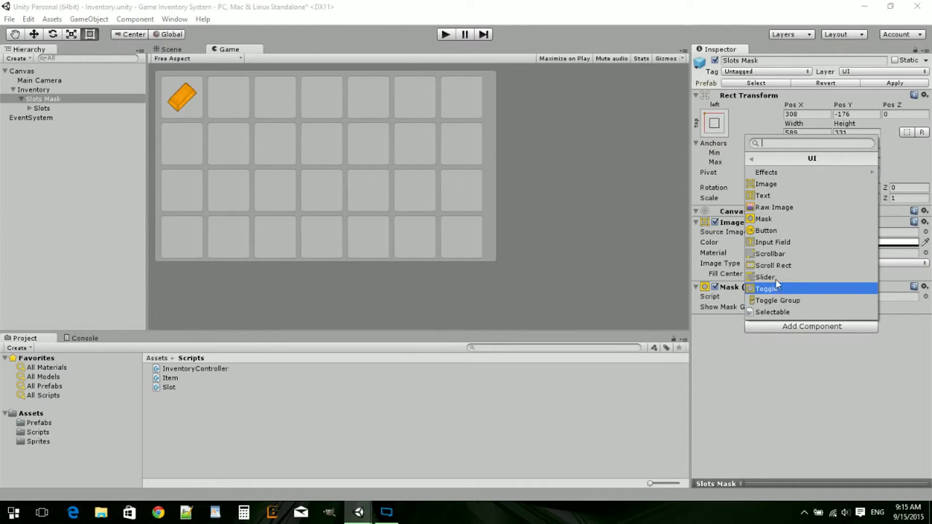
pyautogui.click(774, 266)
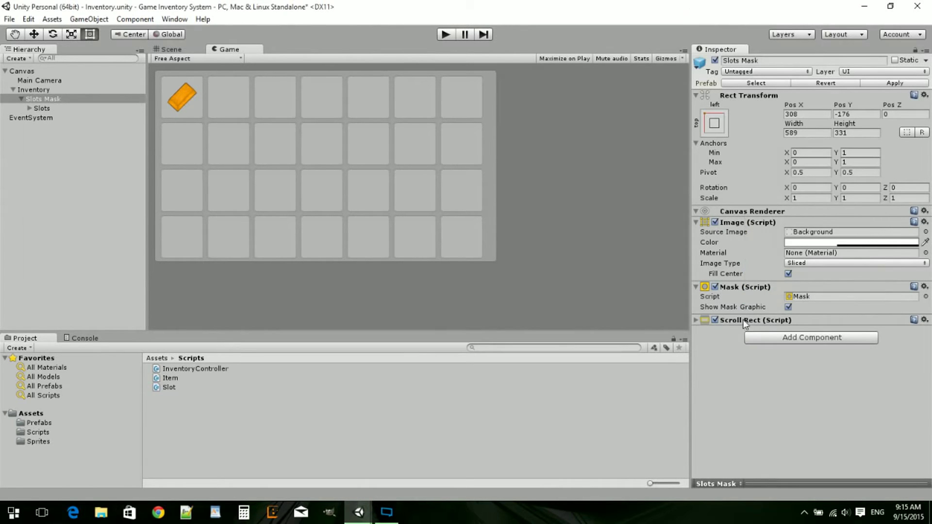
pyautogui.click(696, 320)
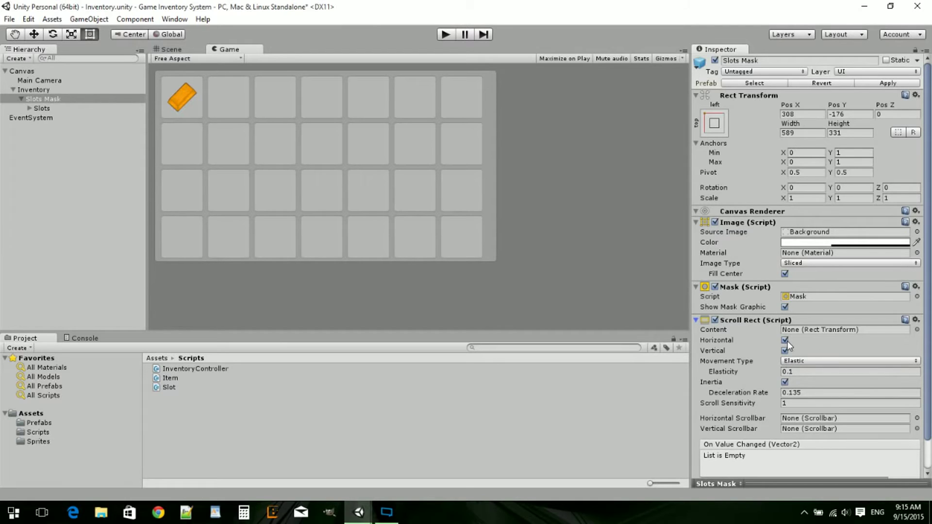
# Uncheck Horizontal on the Scroll Rect so only vertical scrolling remains
pyautogui.click(786, 341)
pyautogui.click(806, 362)
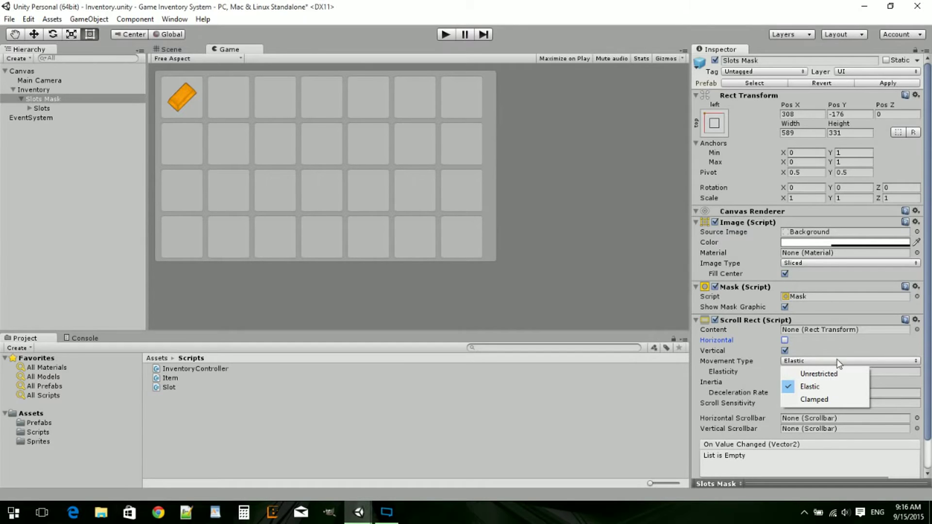
# Set Movement Type to Clamped, assign Slots as Content, and set Scroll Sensitivity to 45
pyautogui.click(821, 400)
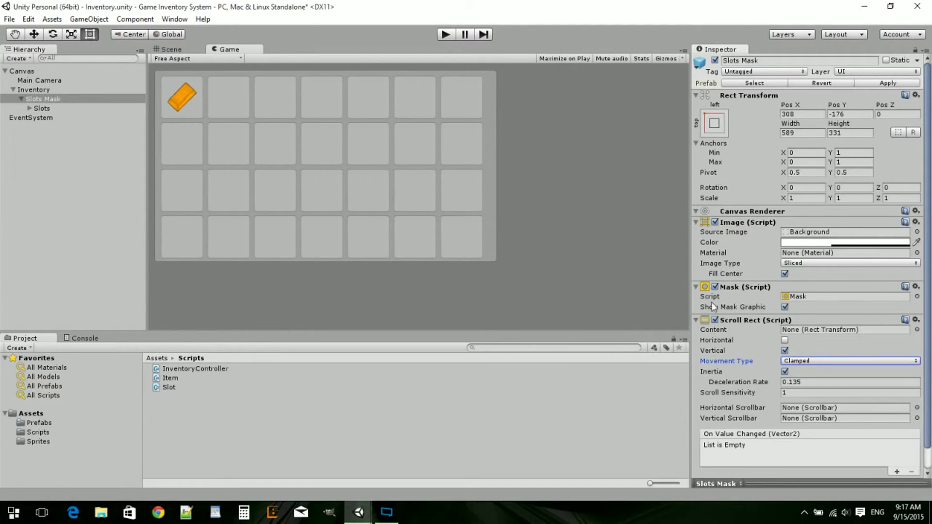
pyautogui.moveTo(43, 108); pyautogui.dragTo(801, 329)
pyautogui.click(785, 394)
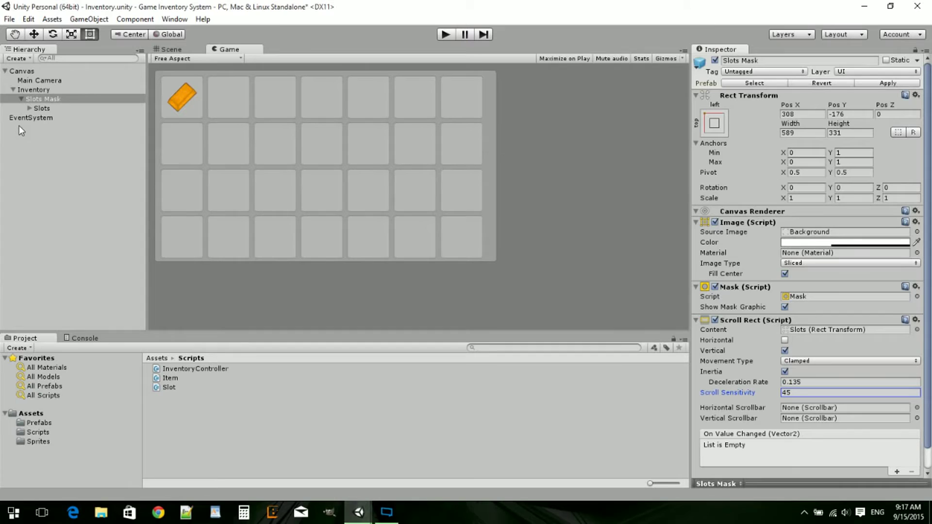
# Add a UI Scrollbar under the Inventory object
pyautogui.click(20, 99)
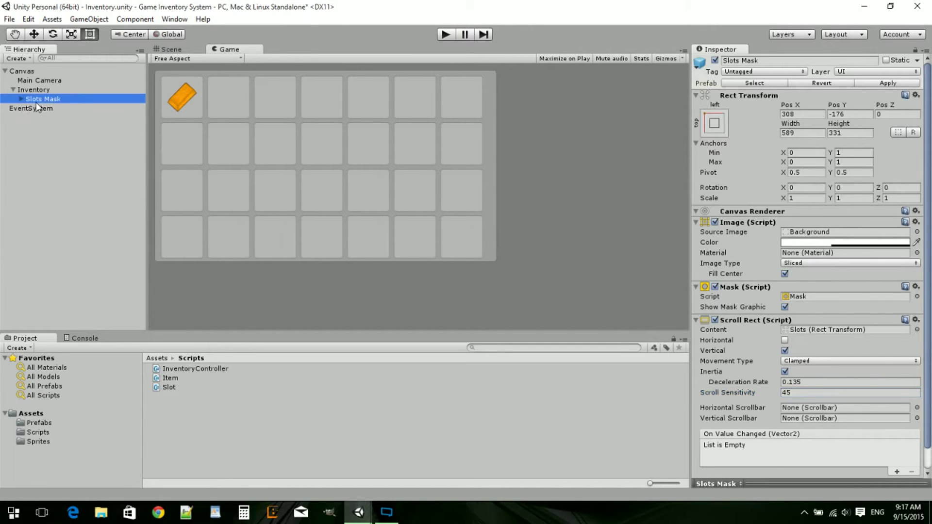
pyautogui.rightClick(29, 92)
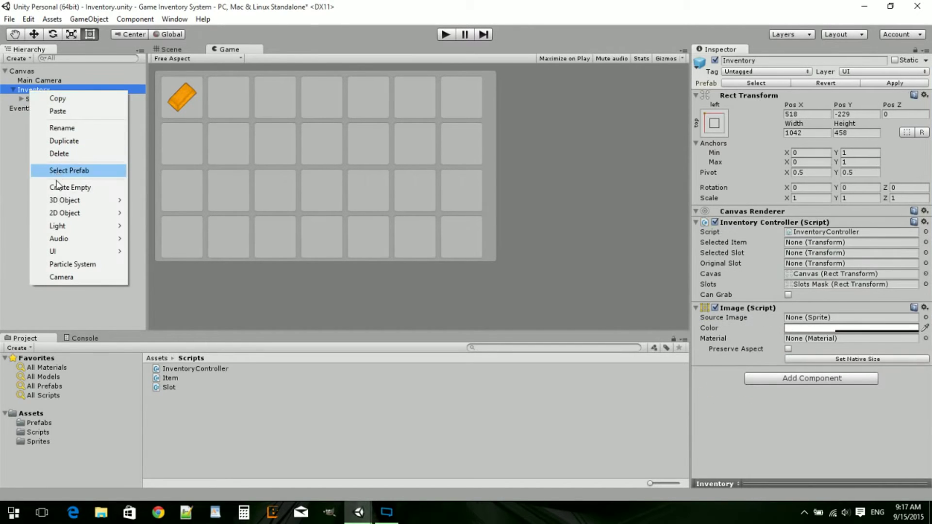
pyautogui.moveTo(83, 253)
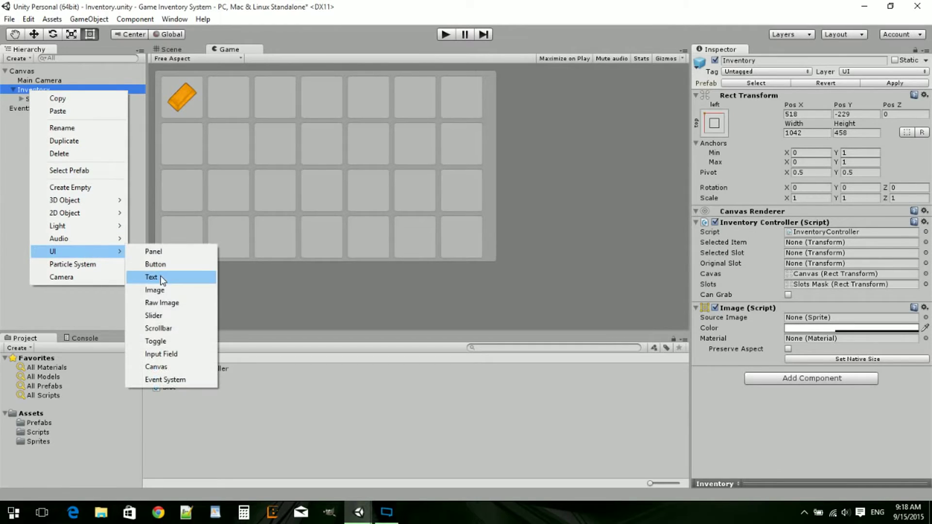
pyautogui.click(156, 329)
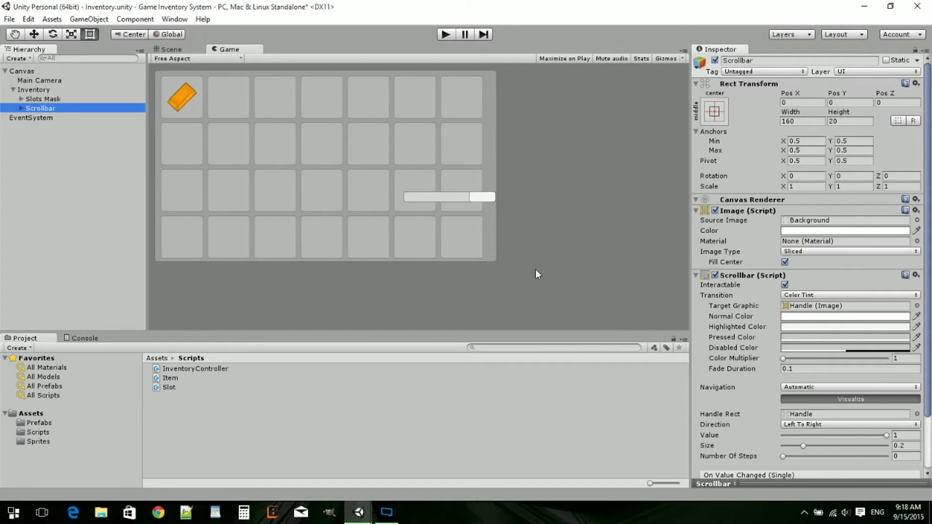
# Set the scrollbar direction to Bottom To Top and stretch it along the grid's right edge
pyautogui.click(834, 424)
pyautogui.click(818, 462)
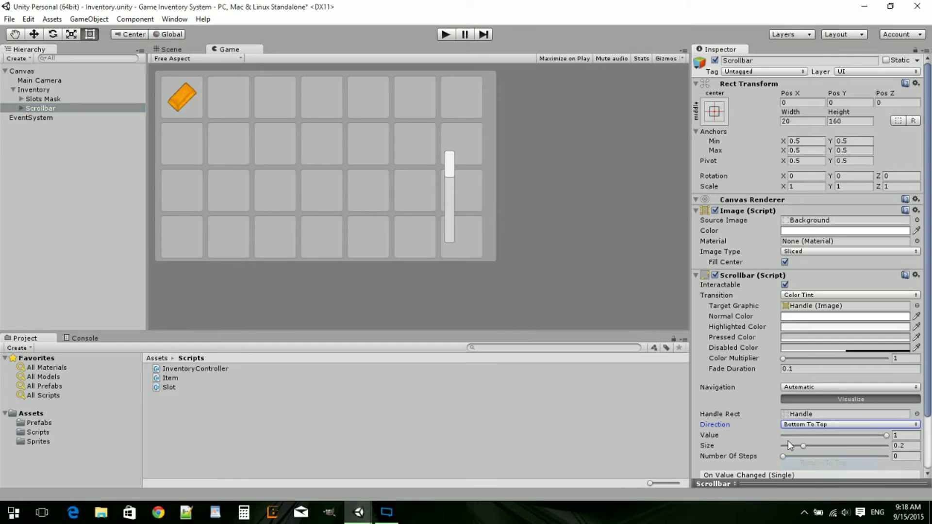
pyautogui.click(177, 51)
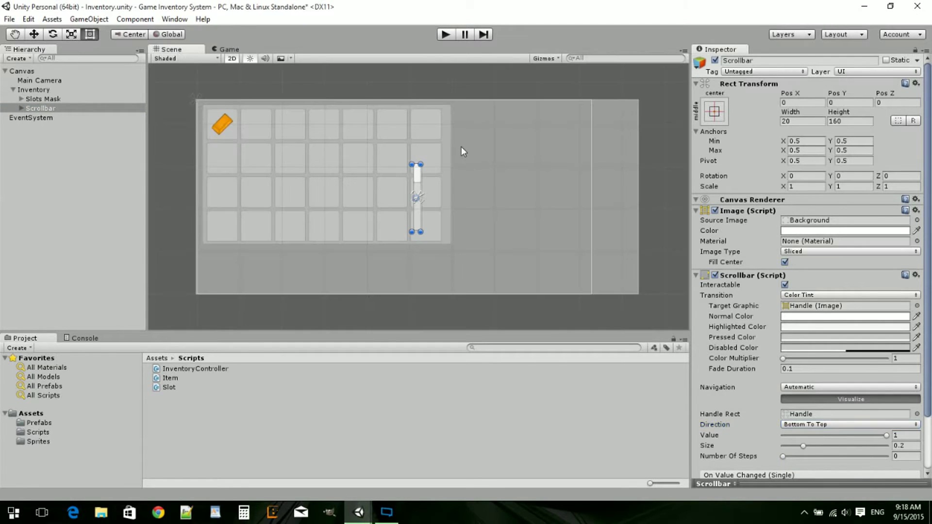
pyautogui.moveTo(418, 186); pyautogui.dragTo(445, 129)
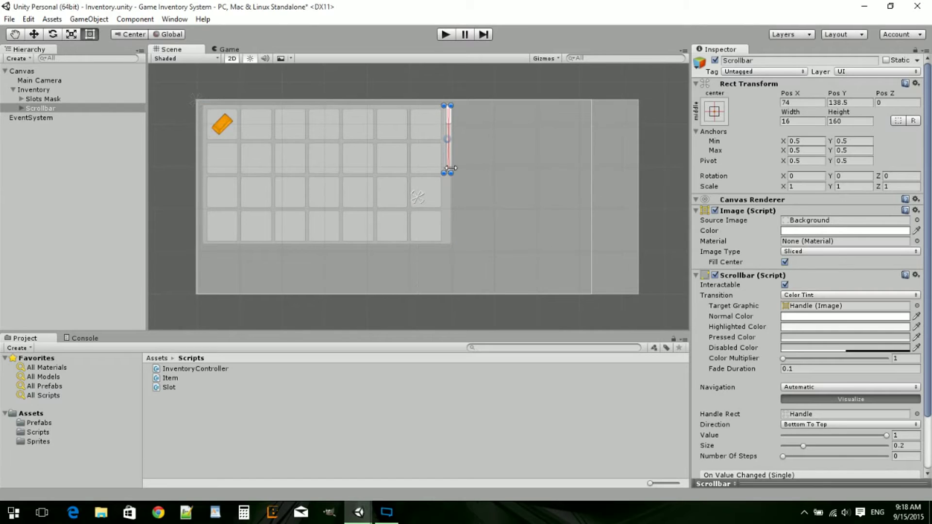
pyautogui.moveTo(451, 173); pyautogui.dragTo(452, 246)
pyautogui.click(212, 50)
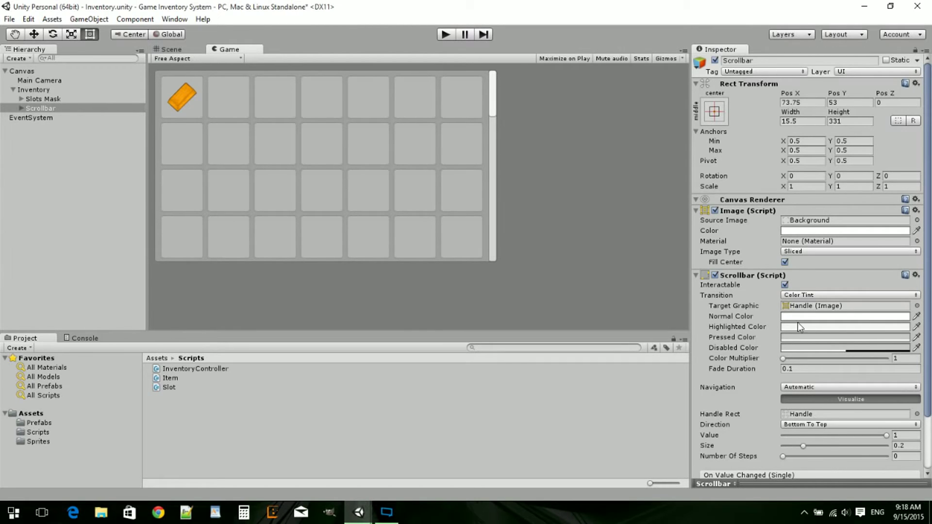
# Tint the scrollbar track's Image colour a translucent mid grey
pyautogui.click(803, 231)
pyautogui.moveTo(687, 251)
pyautogui.mouseDown()
pyautogui.moveTo(666, 259)
pyautogui.moveTo(696, 251)
pyautogui.mouseUp()
pyautogui.moveTo(637, 130); pyautogui.dragTo(628, 133)
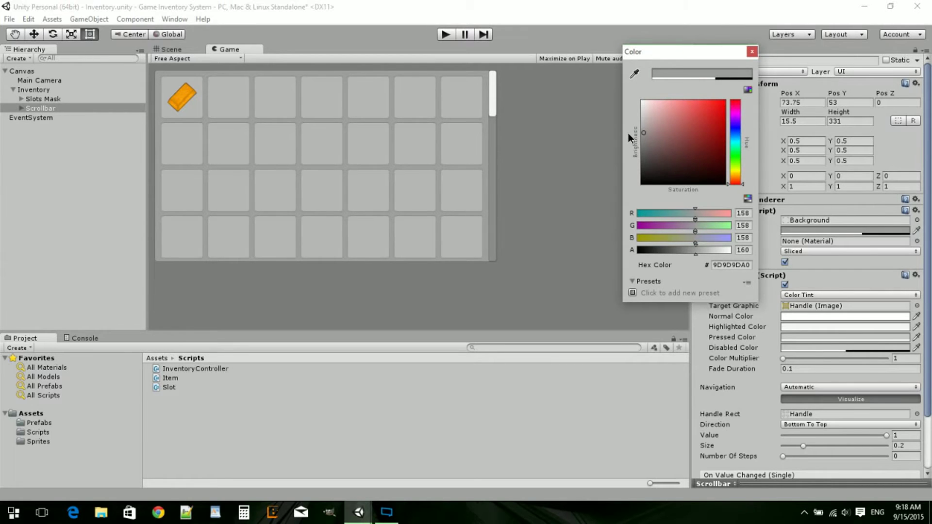
# Set the handle's Normal Color to grey 797979
pyautogui.click(806, 317)
pyautogui.moveTo(654, 155)
pyautogui.mouseDown()
pyautogui.moveTo(633, 129)
pyautogui.moveTo(623, 144)
pyautogui.mouseUp()
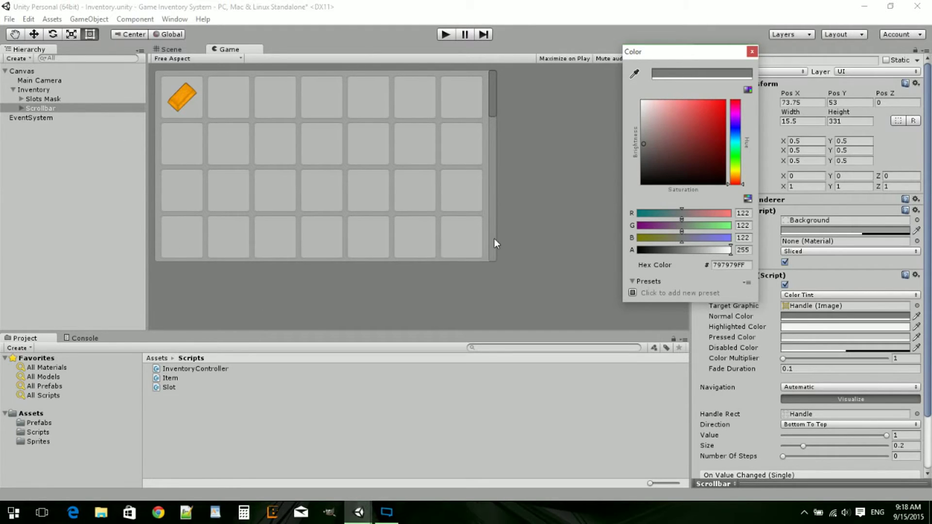
pyautogui.click(753, 51)
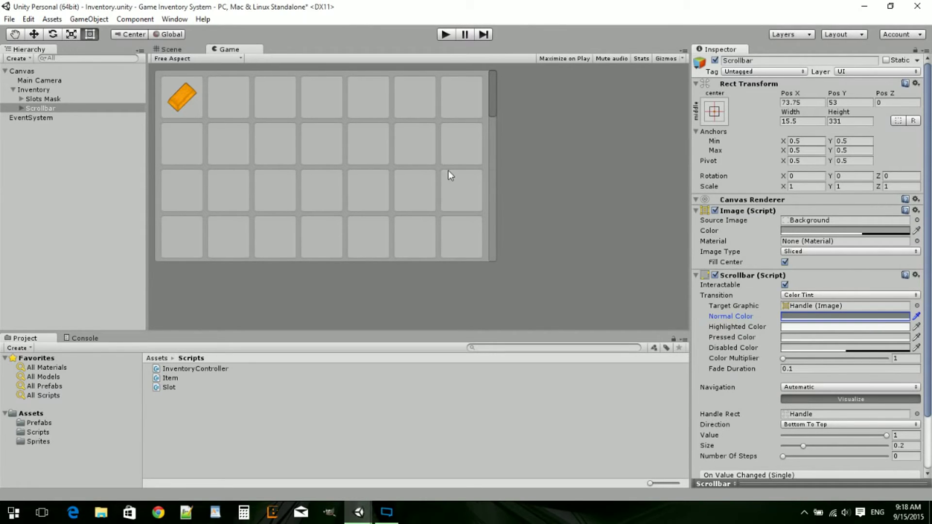
# Assign Scrollbar as Slots Mask's Scroll Rect vertical scrollbar, then drag the handle in Play mode to test
pyautogui.click(42, 99)
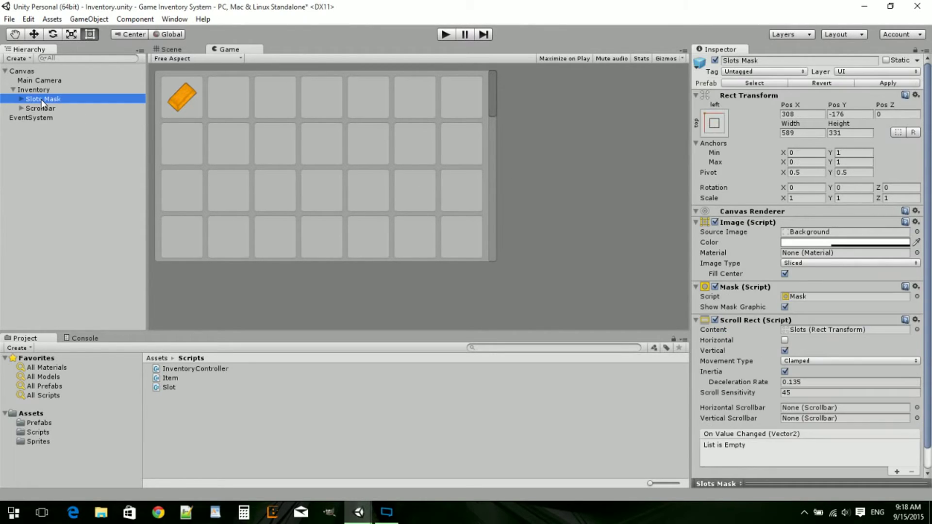
pyautogui.moveTo(34, 109); pyautogui.dragTo(789, 418)
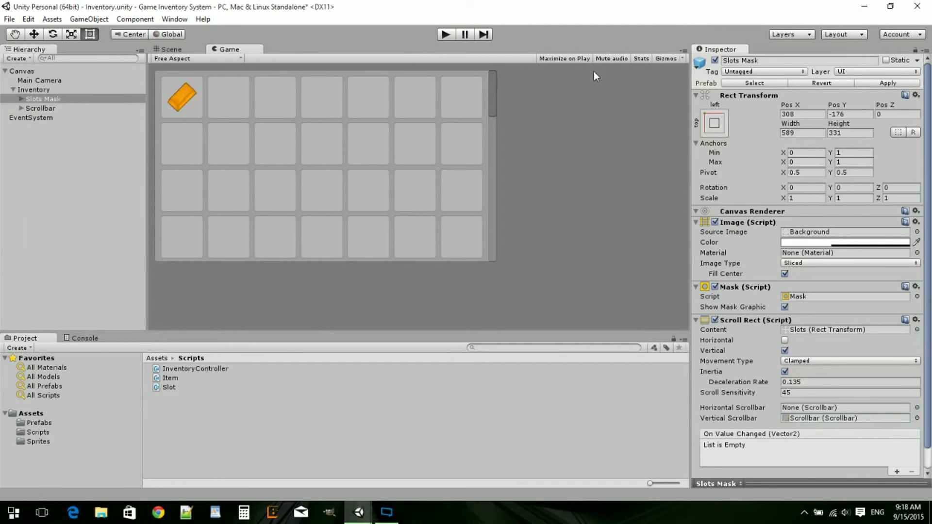
pyautogui.click(448, 36)
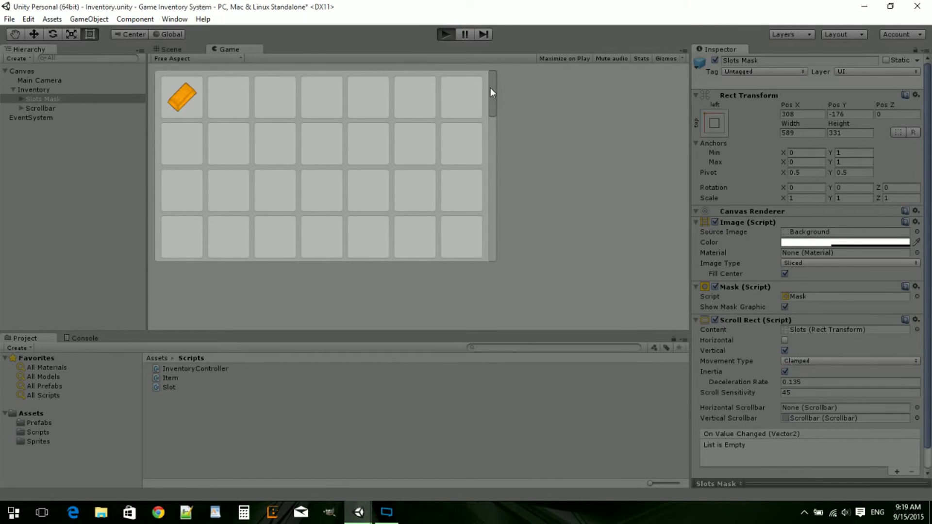
pyautogui.moveTo(493, 90); pyautogui.dragTo(483, 205)
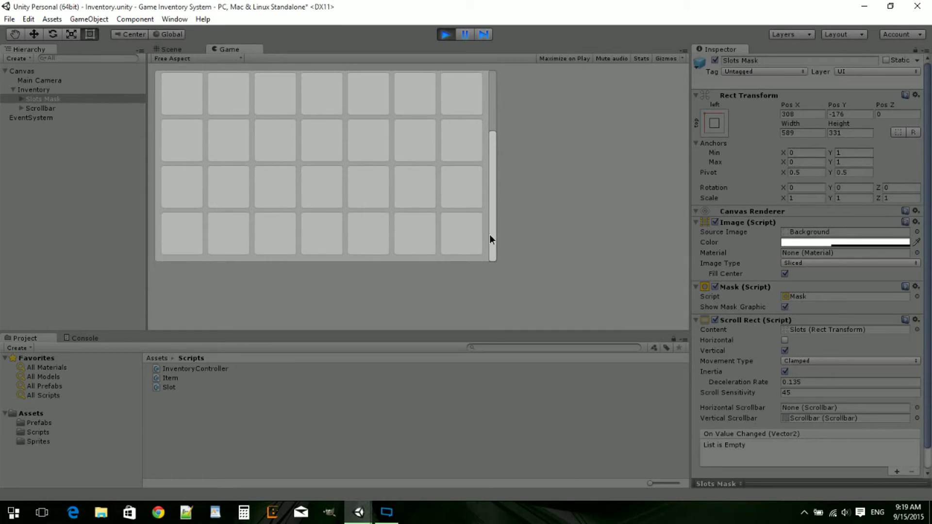
pyautogui.moveTo(490, 238); pyautogui.dragTo(209, 255)
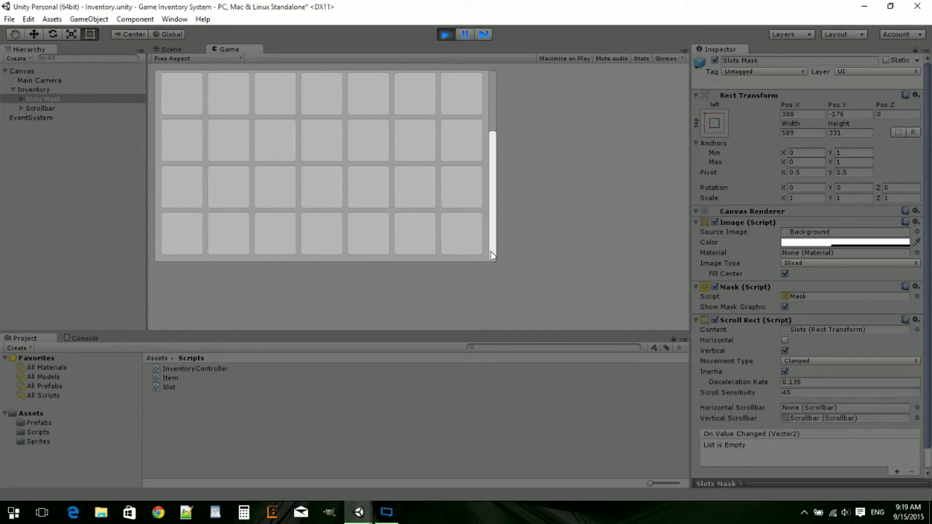
pyautogui.moveTo(493, 256); pyautogui.dragTo(493, 72)
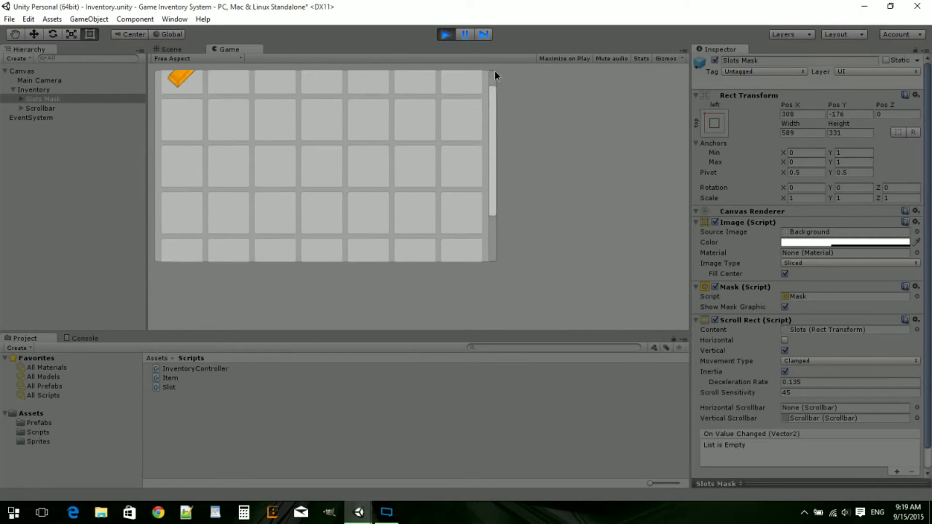
pyautogui.click(450, 35)
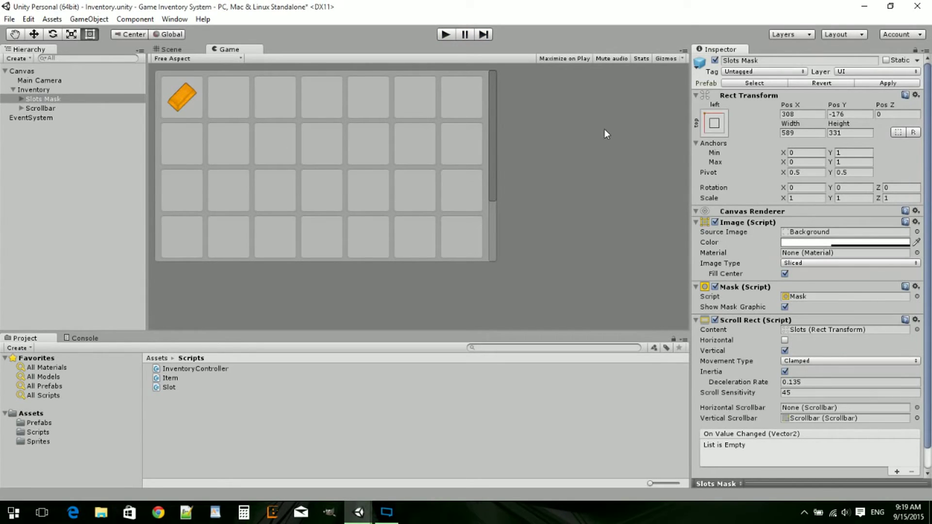
# Set the Scrollbar's Highlighted Color to a slightly lighter grey, 878787, and test it in Play mode
pyautogui.click(38, 108)
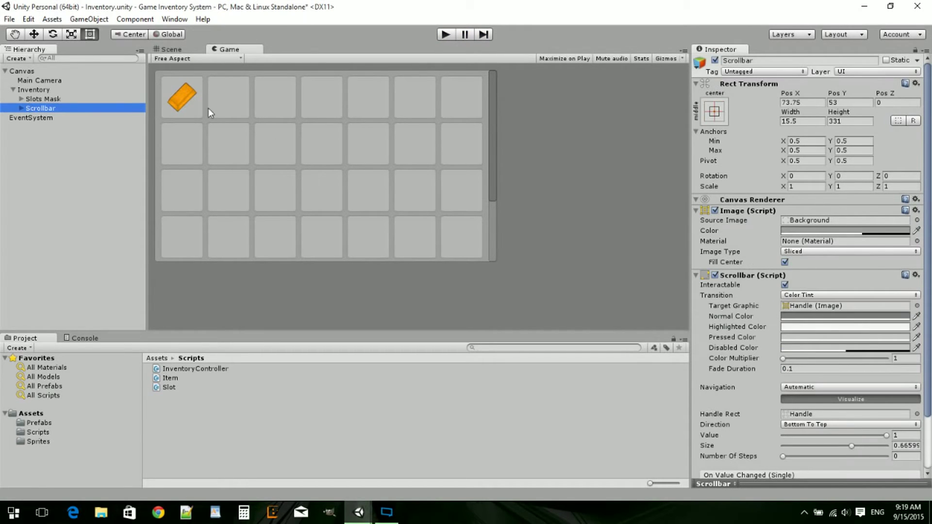
pyautogui.click(795, 315)
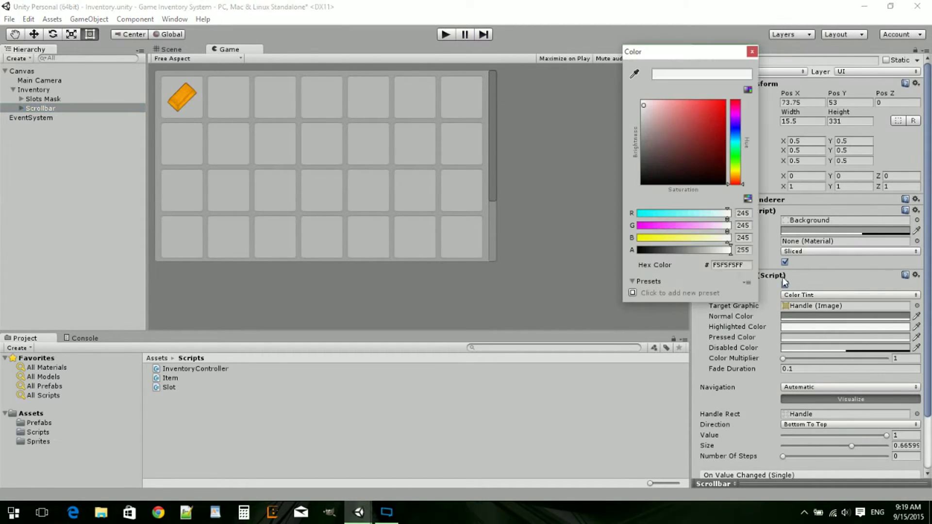
pyautogui.click(634, 75)
pyautogui.click(815, 317)
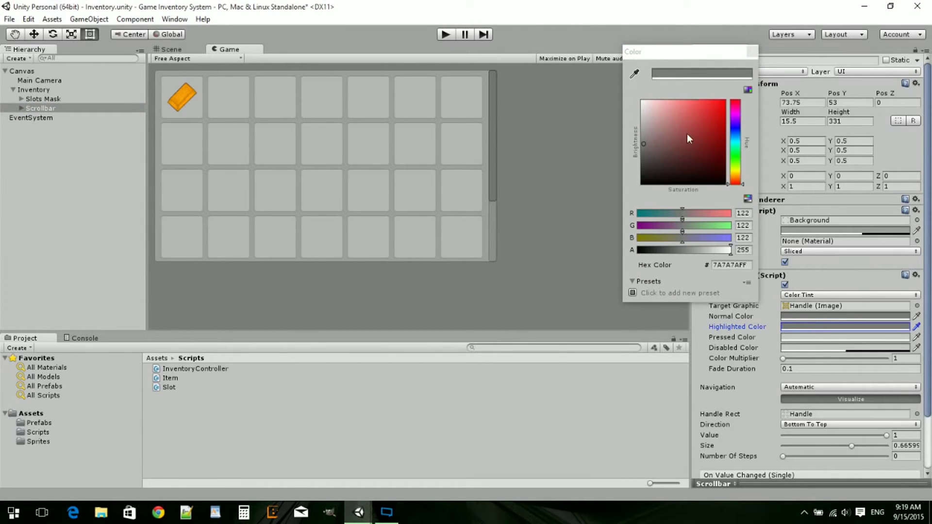
pyautogui.moveTo(649, 148); pyautogui.dragTo(642, 140)
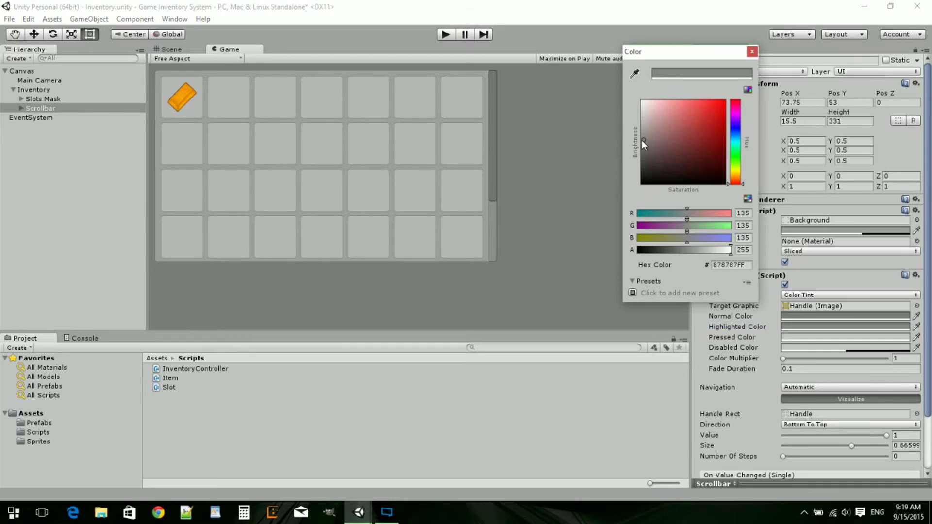
pyautogui.click(752, 51)
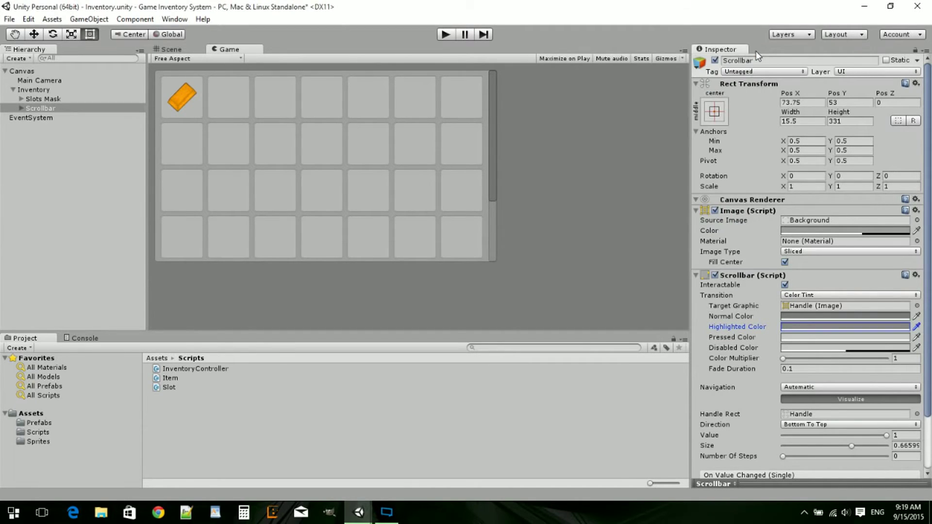
pyautogui.click(452, 37)
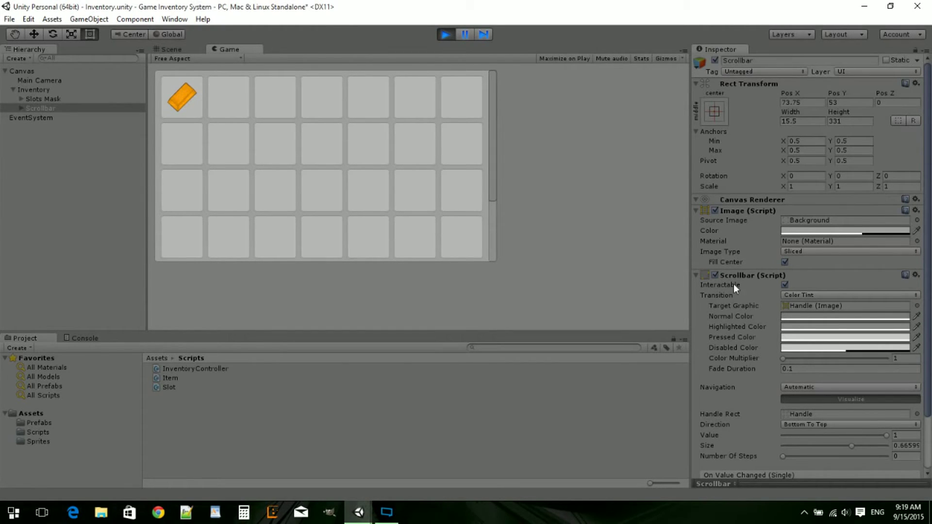
pyautogui.hotkey('ctrl', 'p')
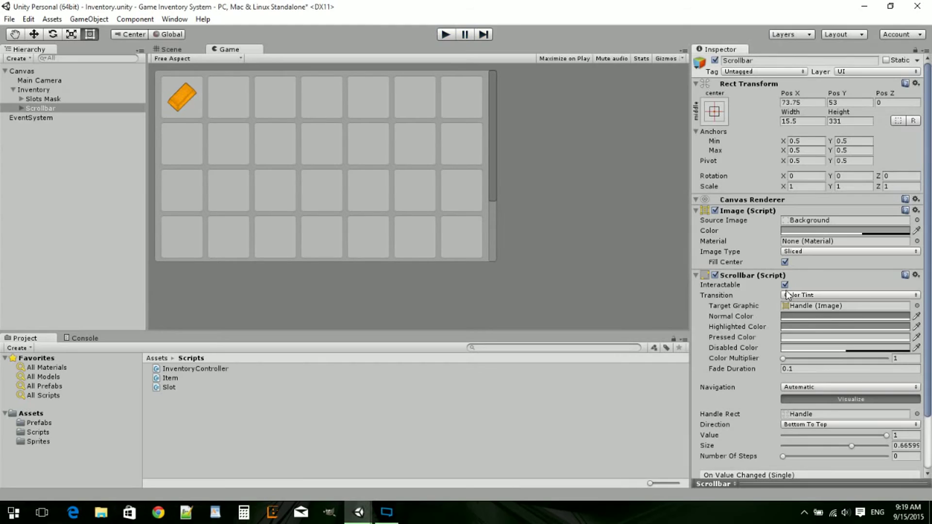
# Set the Pressed Color to mid grey 949494, test it in Play mode, then reselect Slots Mask
pyautogui.click(801, 336)
pyautogui.moveTo(651, 129)
pyautogui.mouseDown()
pyautogui.moveTo(634, 125)
pyautogui.moveTo(631, 136)
pyautogui.mouseUp()
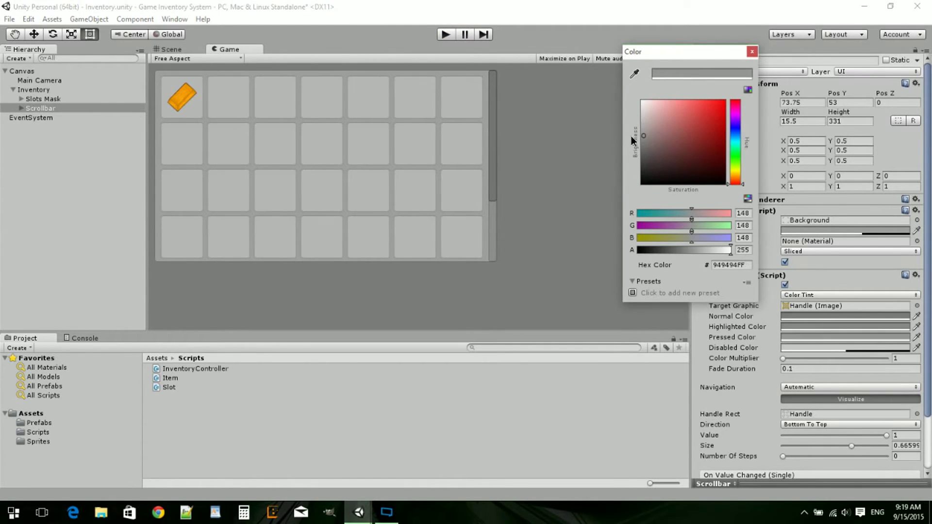
pyautogui.click(748, 54)
pyautogui.click(444, 35)
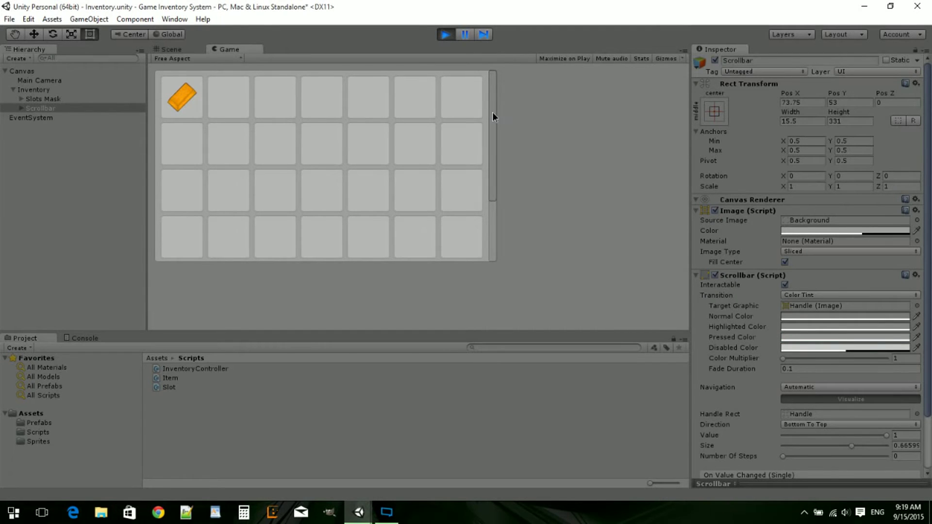
pyautogui.click(443, 35)
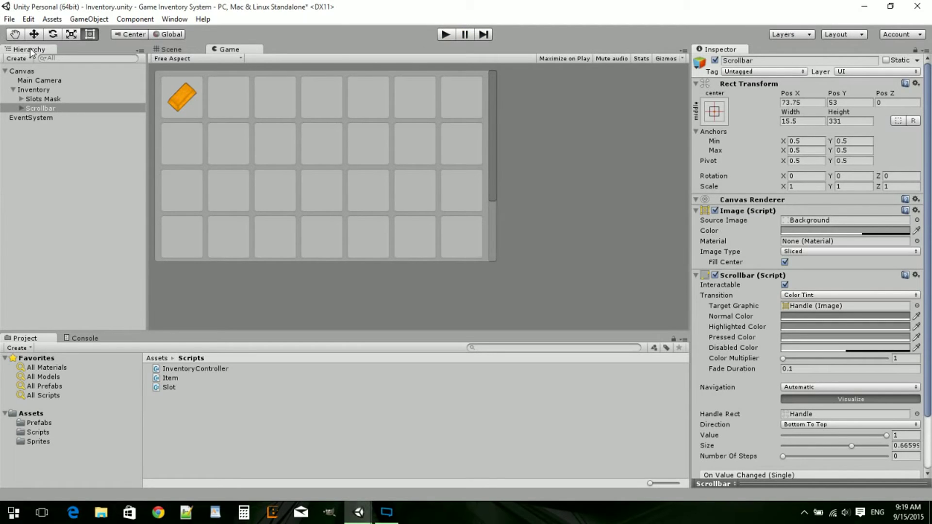
pyautogui.click(33, 99)
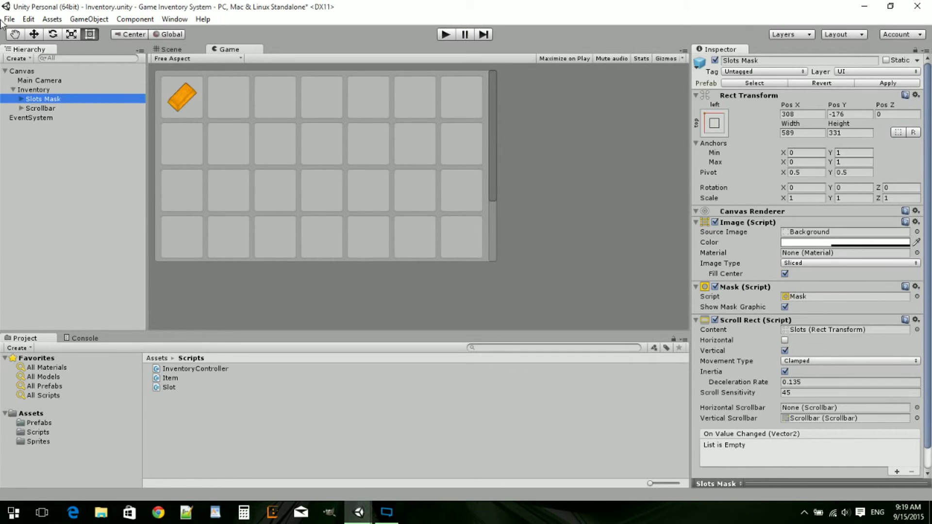
# Create an empty child of Inventory named Hotbar, undoing an accidental move in the scene
pyautogui.click(174, 50)
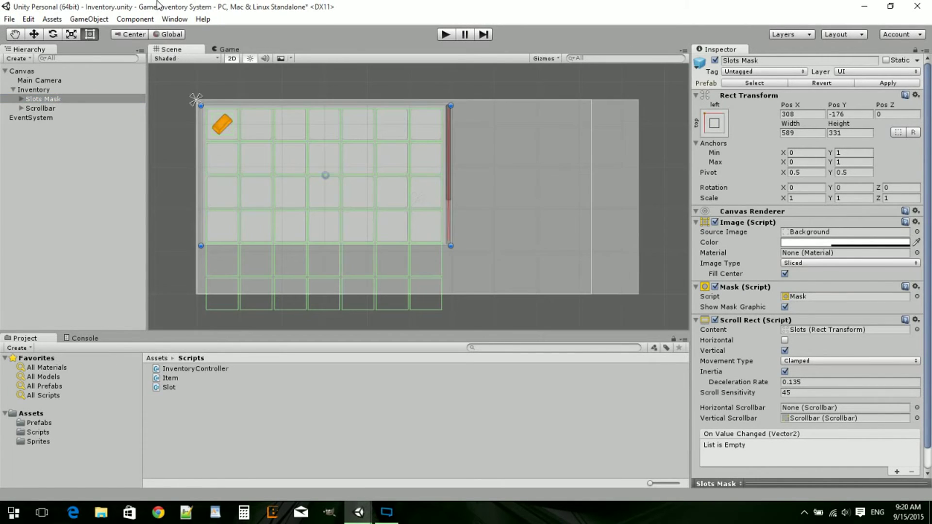
pyautogui.rightClick(40, 88)
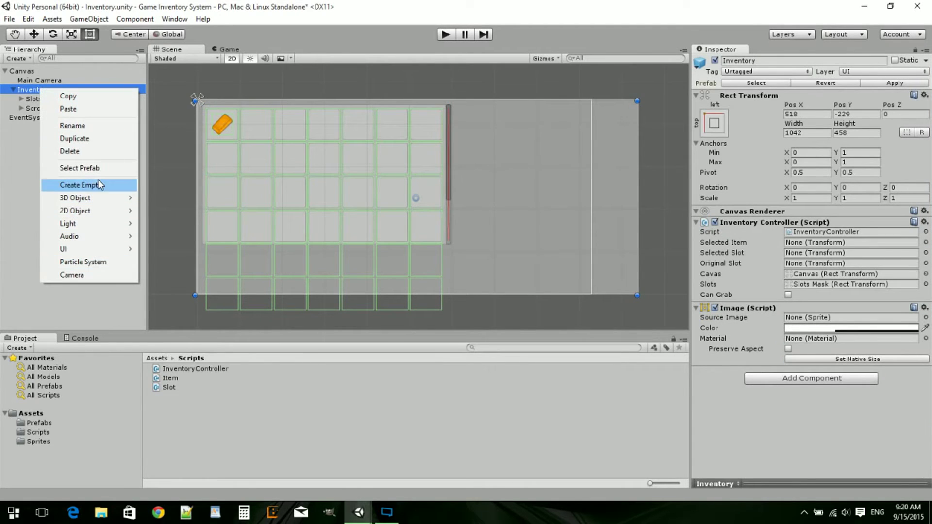
pyautogui.click(100, 184)
pyautogui.click(765, 60)
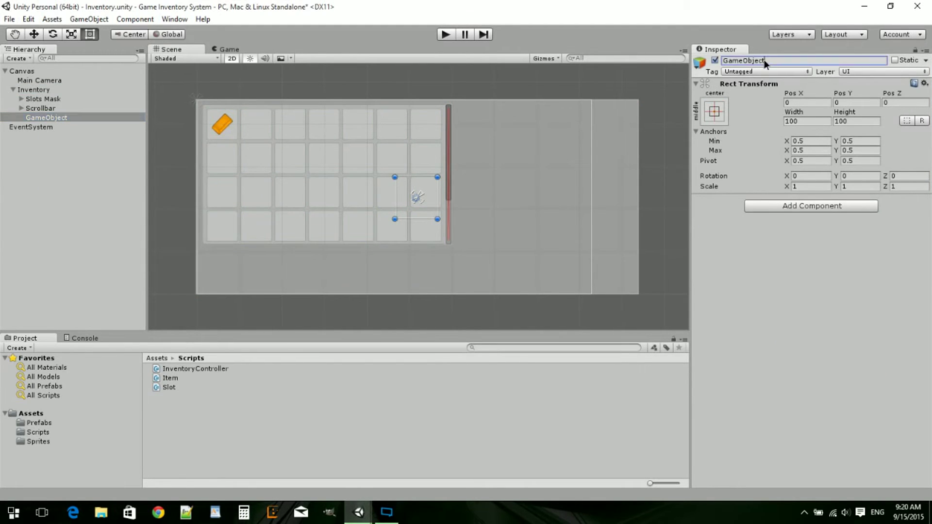
pyautogui.doubleClick(764, 60)
pyautogui.write('Hotbar')
pyautogui.press('Return')
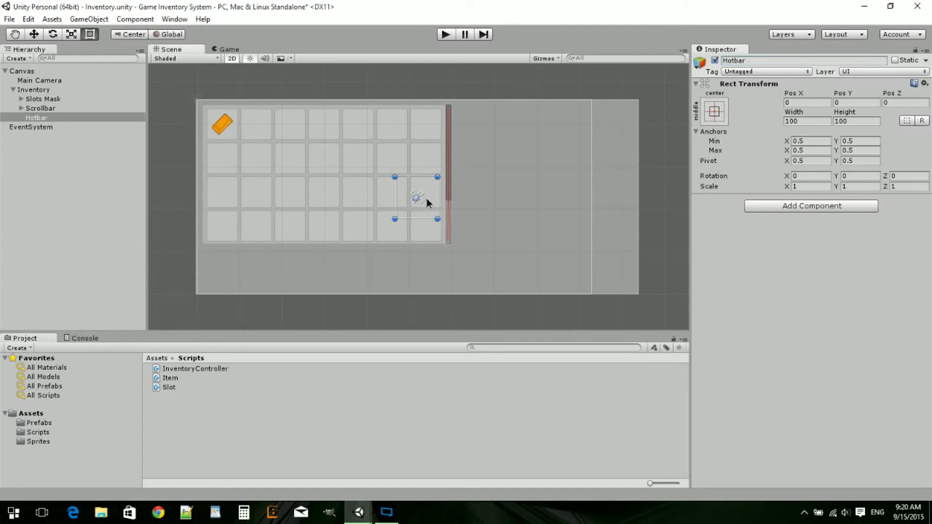
pyautogui.moveTo(427, 198); pyautogui.dragTo(212, 293)
pyautogui.hotkey('ctrl', 'z')
pyautogui.click(178, 230)
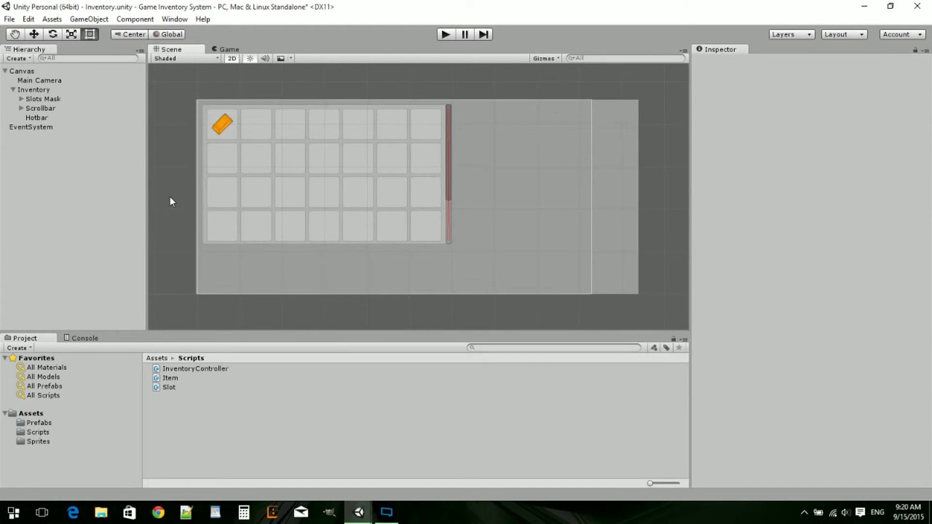
# Create a second empty child of Inventory and name it Player View, fixing a typo
pyautogui.rightClick(39, 89)
pyautogui.click(109, 187)
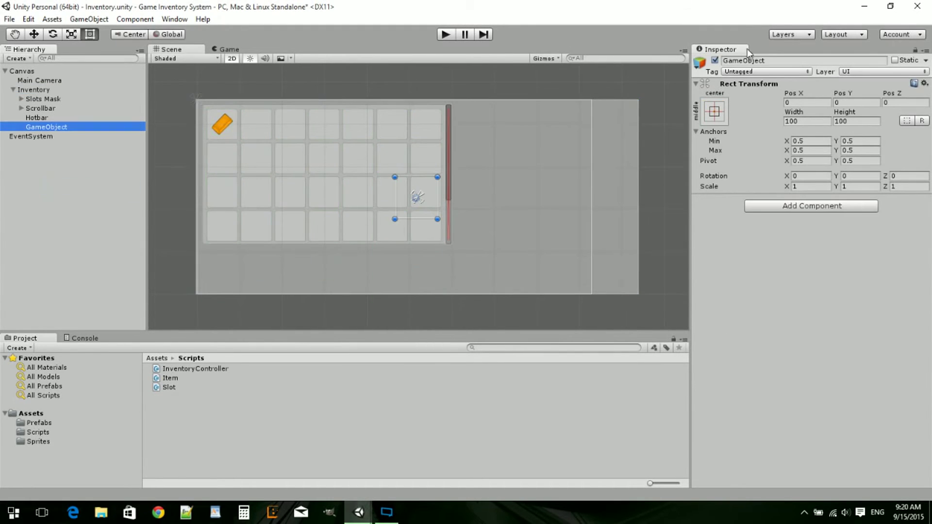
pyautogui.click(771, 61)
pyautogui.write('Pl')
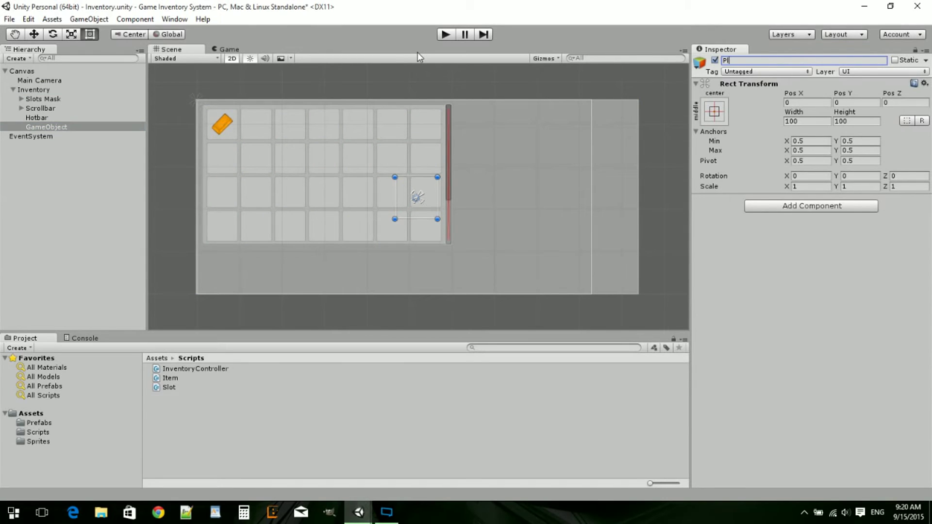
pyautogui.write('yer View')
pyautogui.press('Return')
pyautogui.click(732, 62)
pyautogui.click(728, 61)
pyautogui.write('a')
pyautogui.press('Return')
# Move the last grid slot, Slot (42), from Slots into Hotbar
pyautogui.click(41, 119)
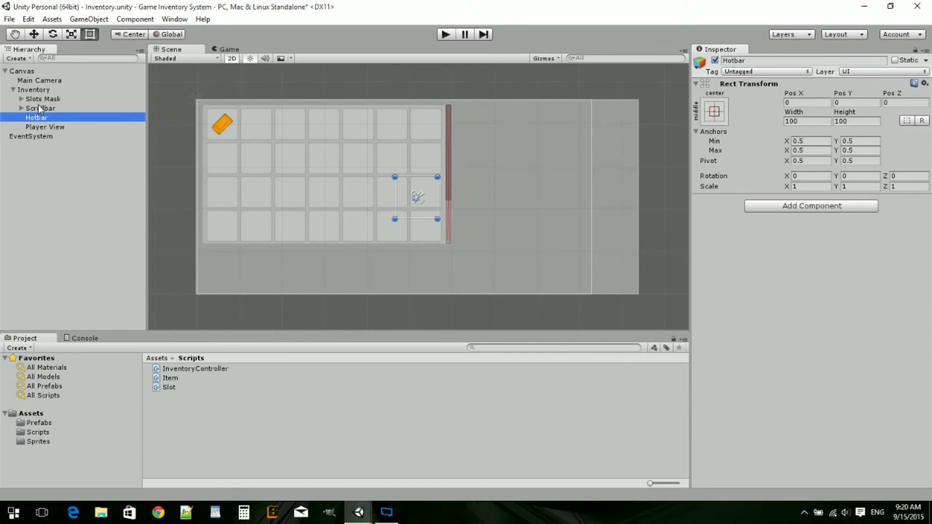
pyautogui.click(28, 100)
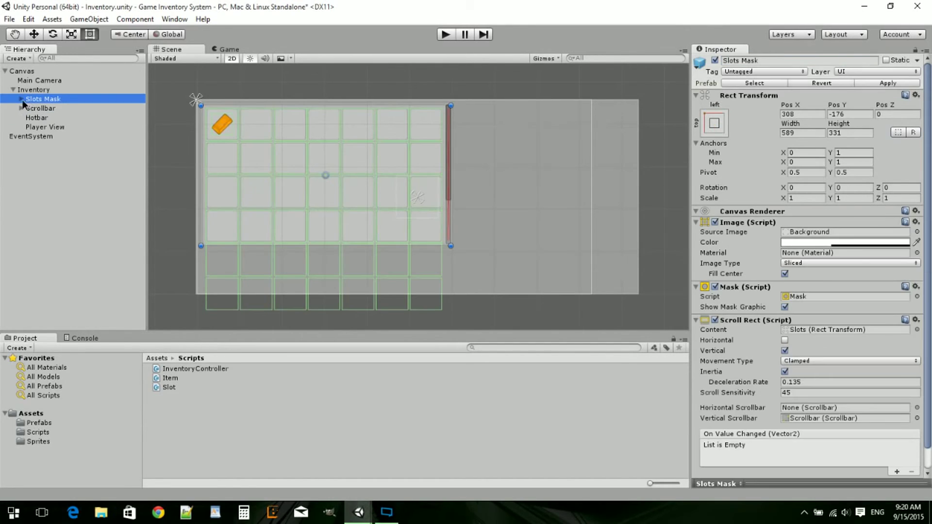
pyautogui.press('Right')
pyautogui.click(39, 108)
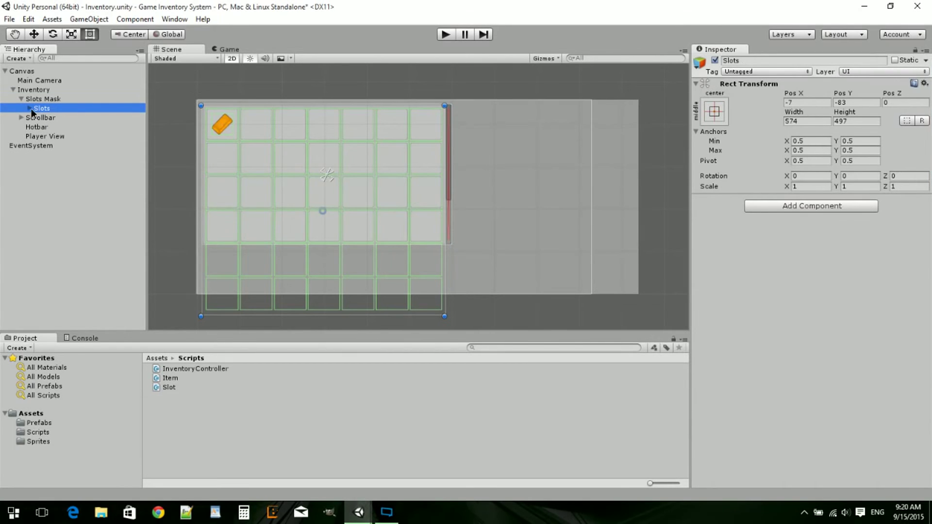
pyautogui.click(30, 109)
pyautogui.click(52, 118)
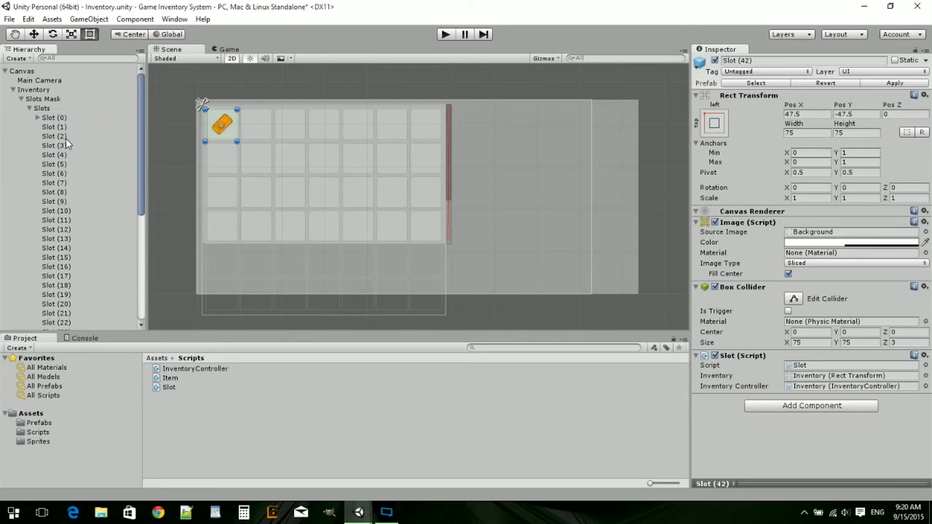
pyautogui.scroll(-8, 68, 194)
pyautogui.click(62, 289)
pyautogui.moveTo(62, 290); pyautogui.dragTo(38, 311)
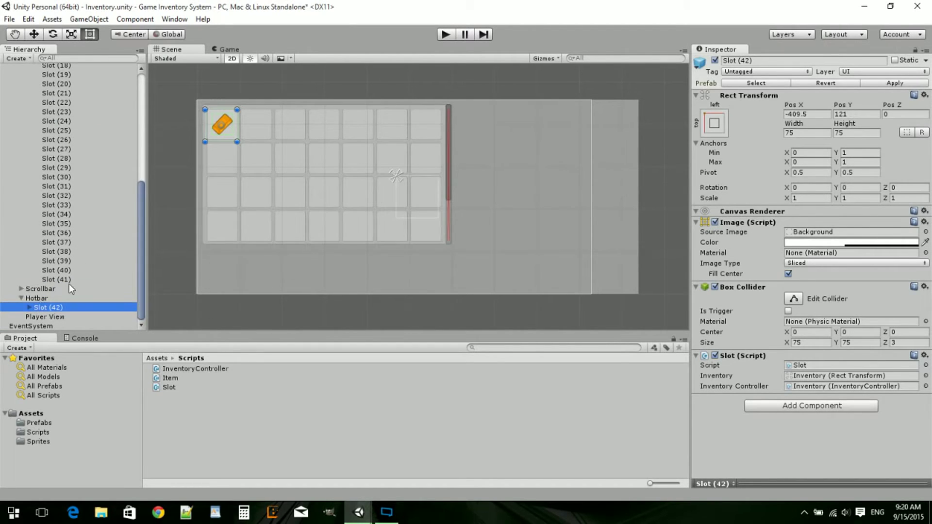
# Delete the Item child inside the moved Slot (42)
pyautogui.scroll(1, 290, 216)
pyautogui.scroll(10, 27, 180)
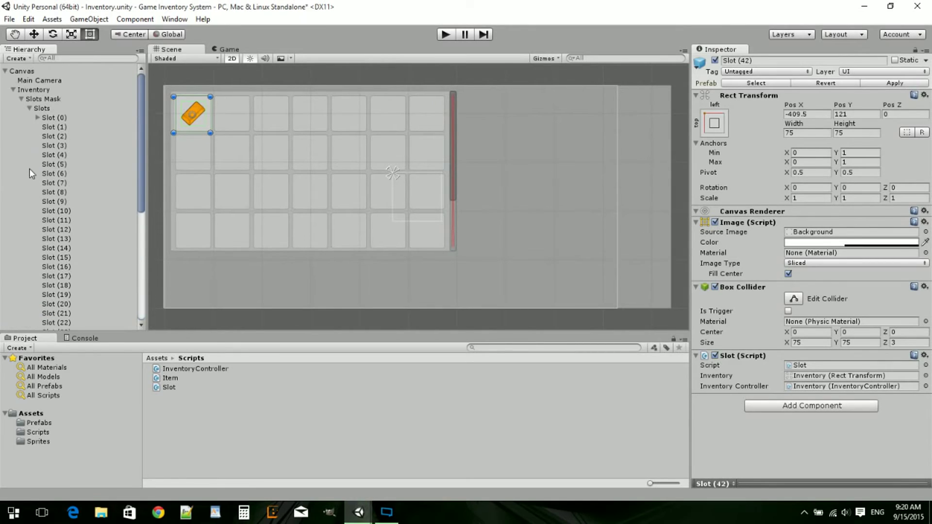
pyautogui.click(28, 109)
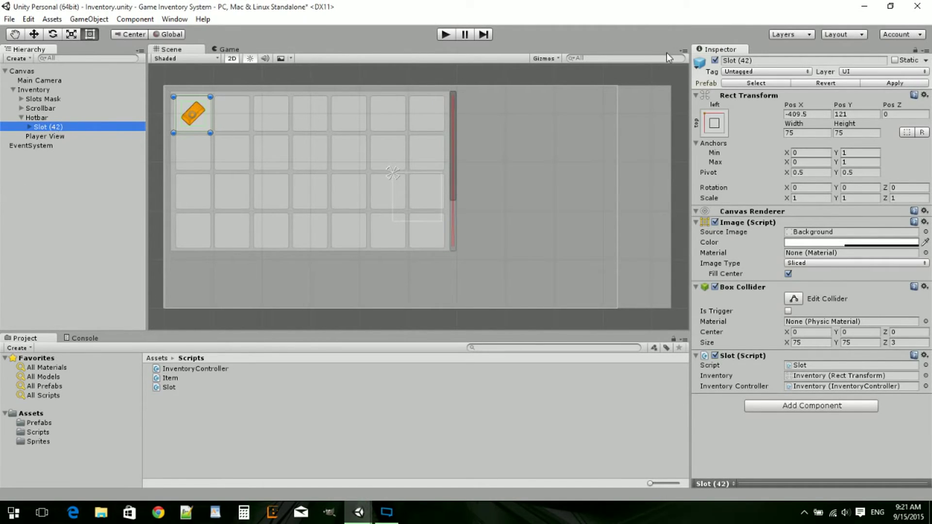
pyautogui.click(29, 128)
pyautogui.rightClick(54, 139)
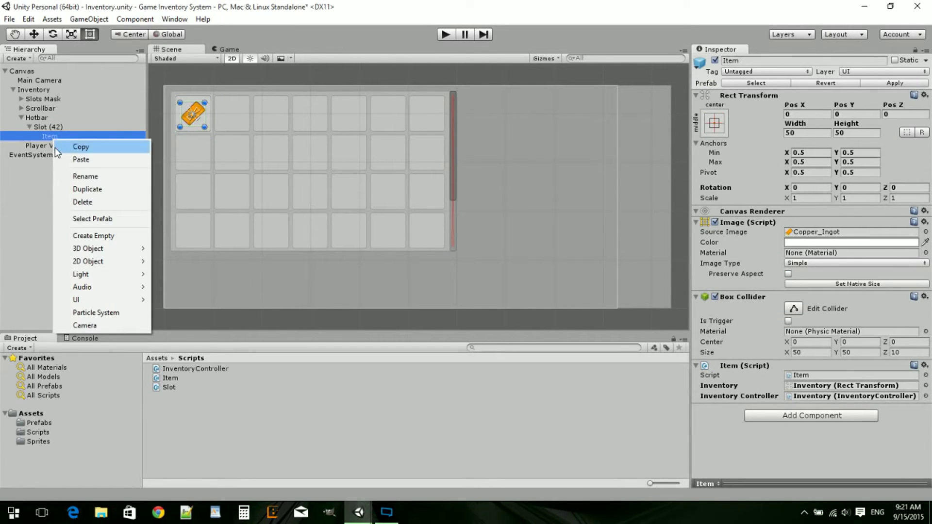
pyautogui.click(119, 200)
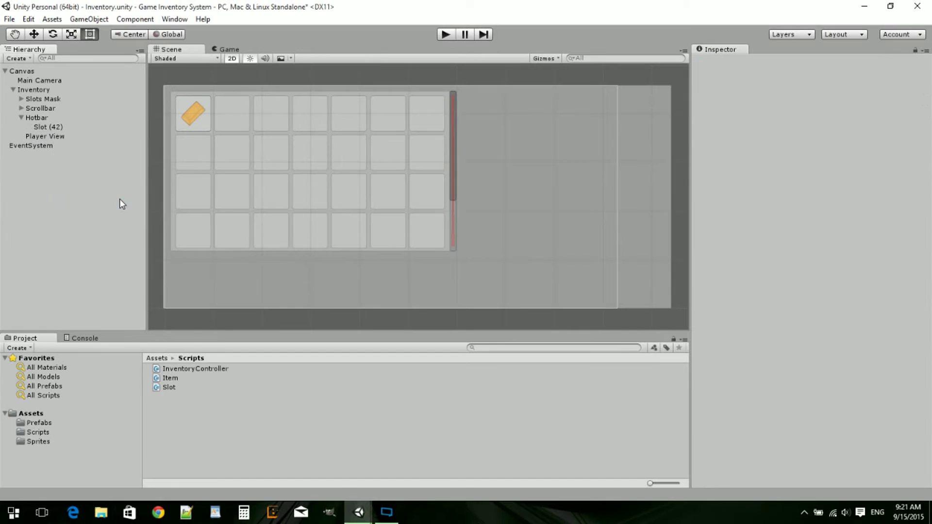
# Rename Slot (42) to HSlot (1)
pyautogui.click(52, 128)
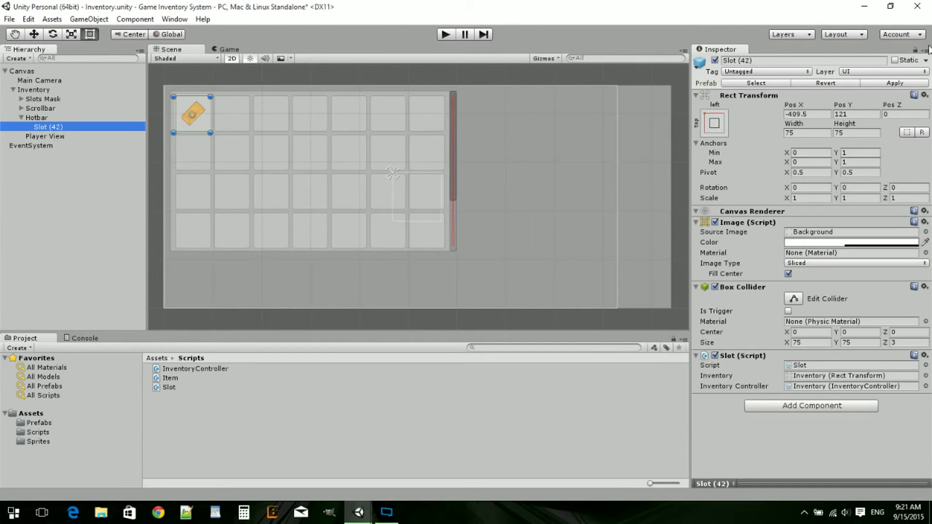
pyautogui.click(796, 60)
pyautogui.hotkey('ctrl', 'a')
pyautogui.press('BackSpace')
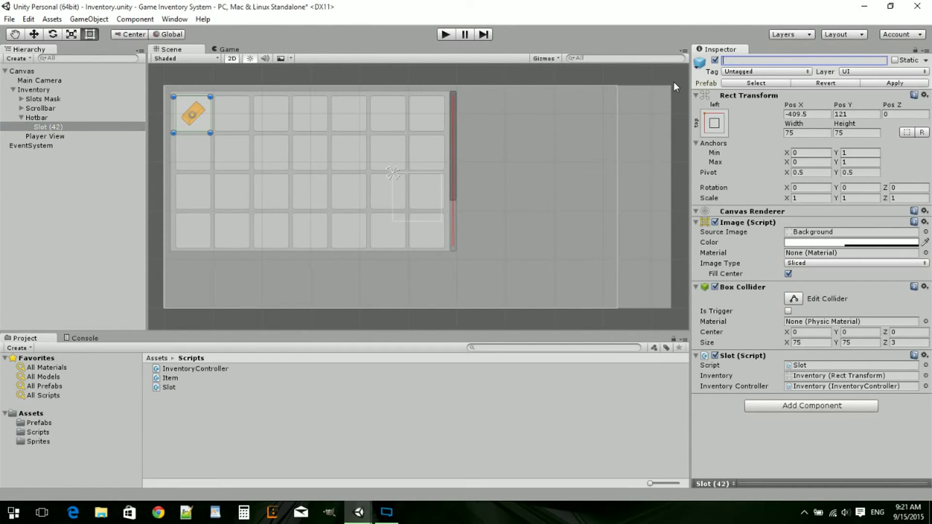
pyautogui.write('HSlot ()1')
pyautogui.press('Return')
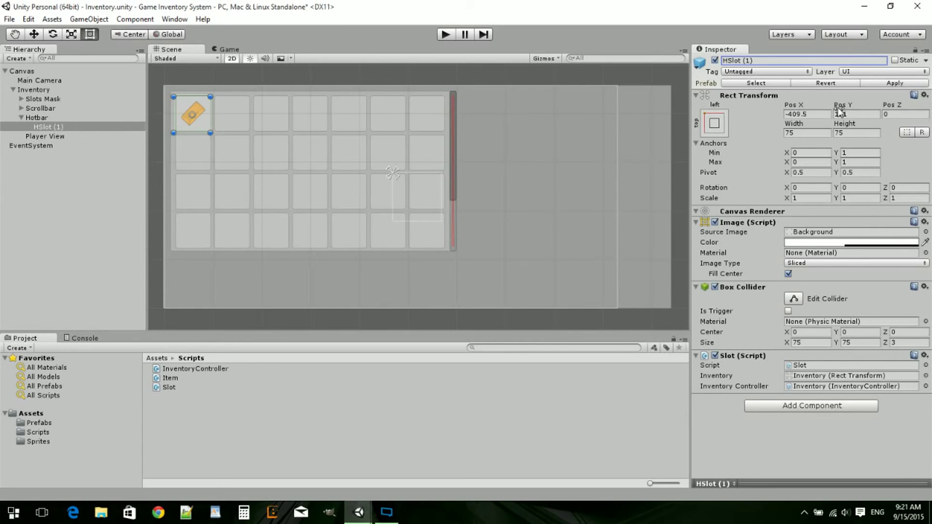
# Set HSlot (1)'s Pos Y to -210 and check its placement below the grid in the Game view
pyautogui.click(855, 113)
pyautogui.write('.05')
pyautogui.moveTo(841, 104); pyautogui.dragTo(682, 302)
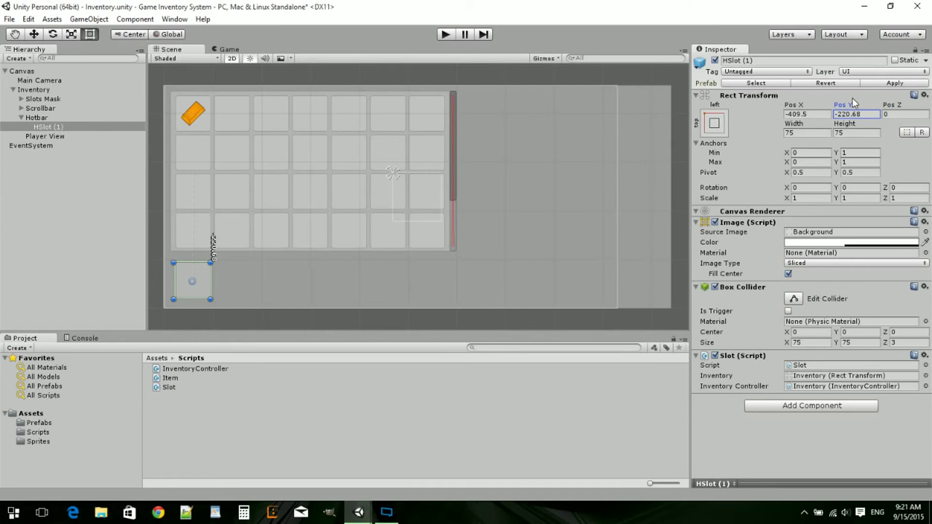
pyautogui.moveTo(864, 113); pyautogui.dragTo(846, 114)
pyautogui.write('220')
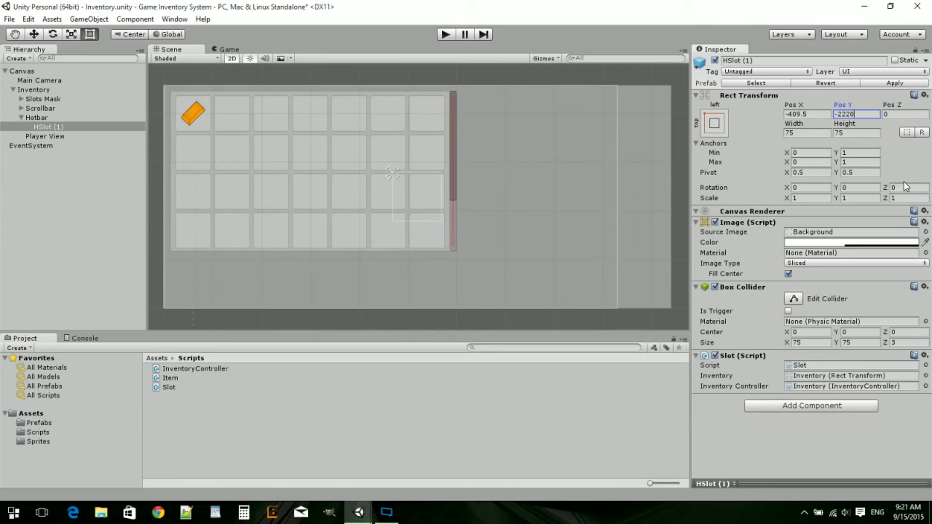
pyautogui.press('BackSpace')
pyautogui.press('BackSpace')
pyautogui.write('0')
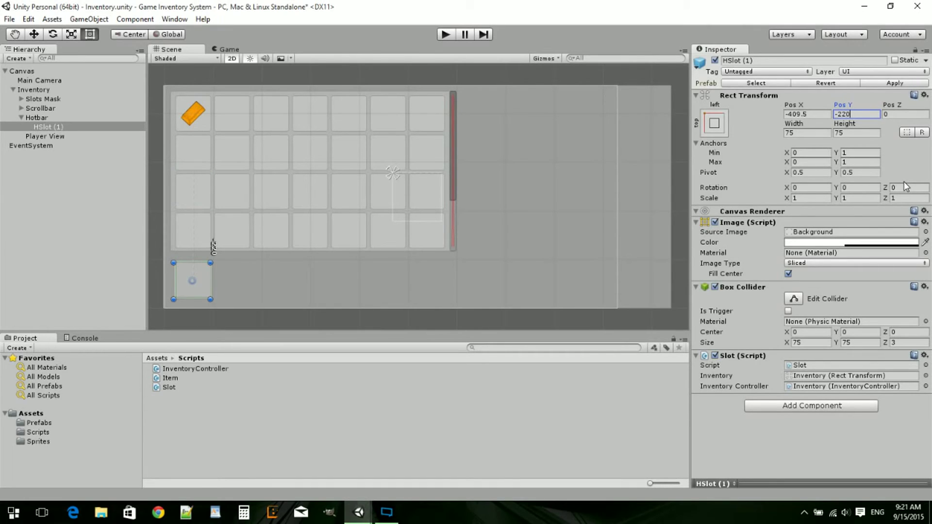
pyautogui.click(227, 49)
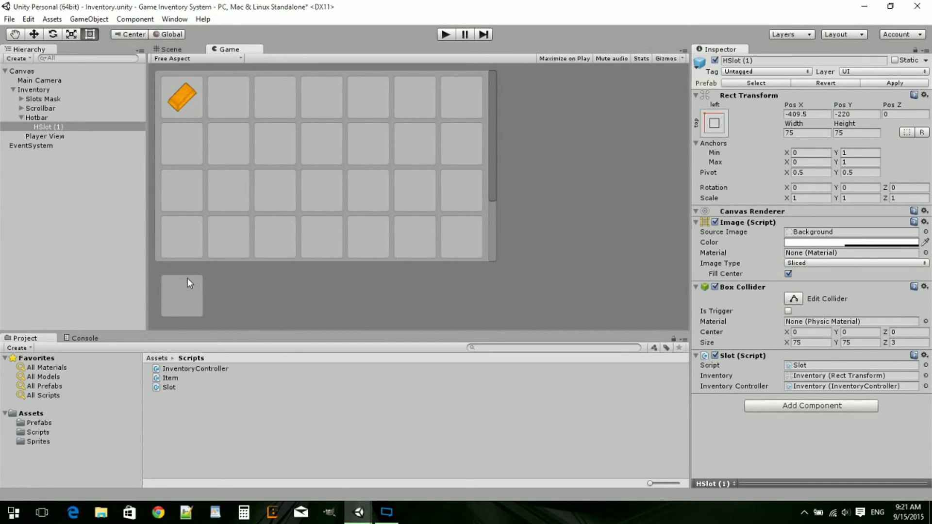
pyautogui.click(845, 113)
pyautogui.write('1')
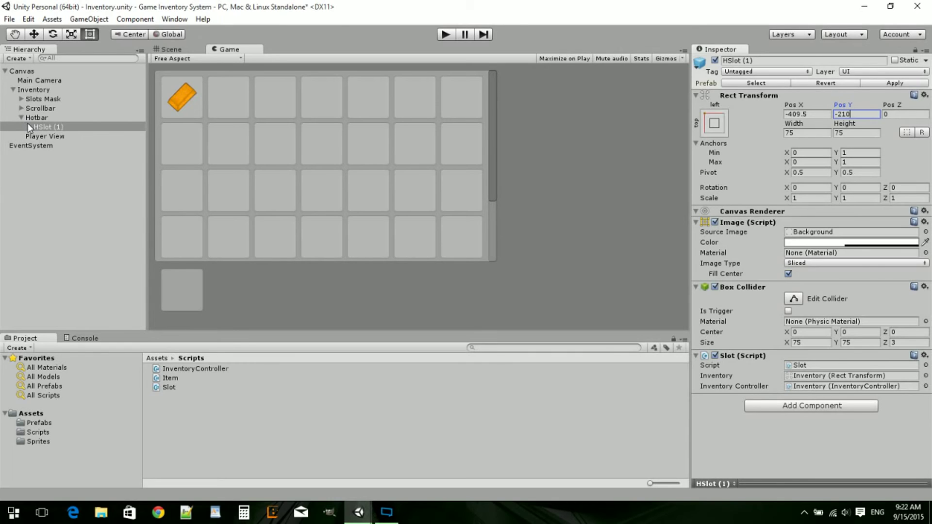
# Duplicate HSlot (1) into nine hotbar slots and shift HSlot (2)–(9) by +80 in Pos X
pyautogui.click(45, 128)
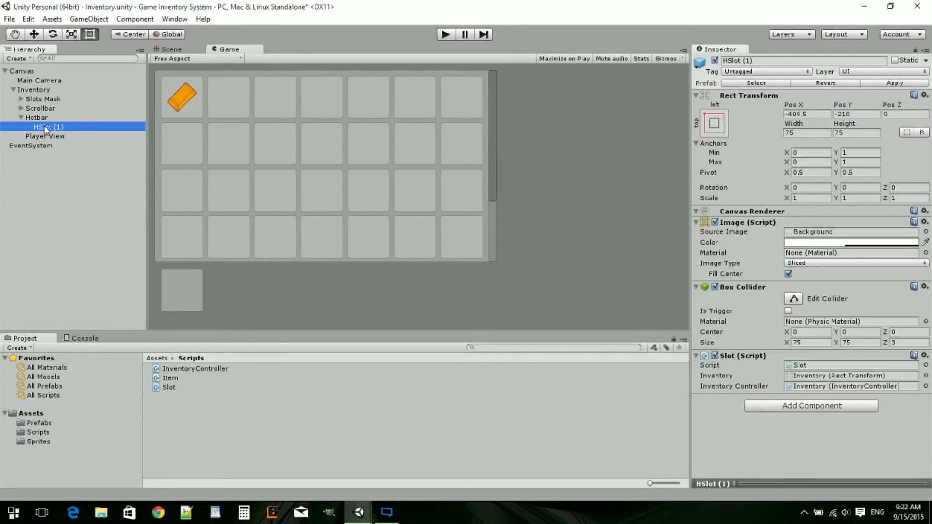
pyautogui.hotkey('ctrl', 'd')
pyautogui.hotkey('ctrl', 'd')
pyautogui.hotkey('ctrl', 'd')
pyautogui.hotkey('ctrl', 'd')
pyautogui.hotkey('ctrl', 'd')
pyautogui.hotkey('ctrl', 'd')
pyautogui.hotkey('ctrl', 'd')
pyautogui.hotkey('ctrl', 'd')
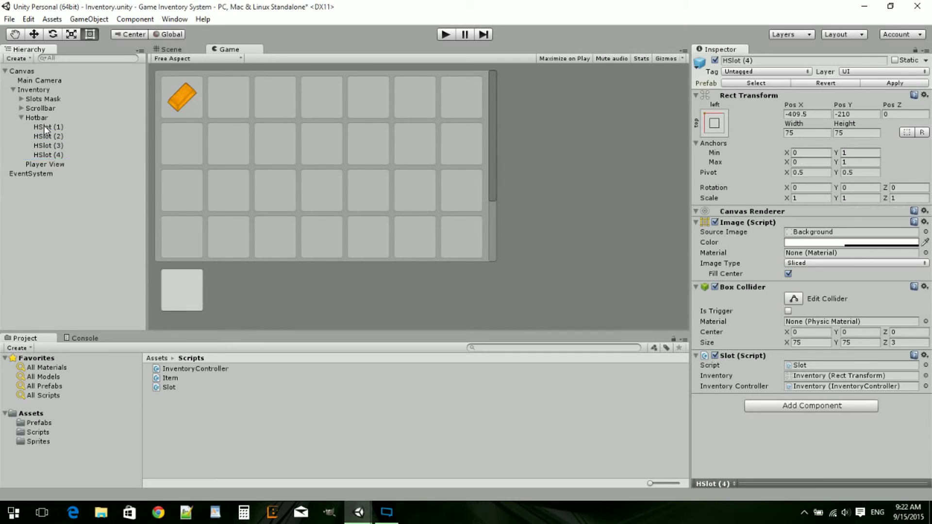
pyautogui.click(45, 137)
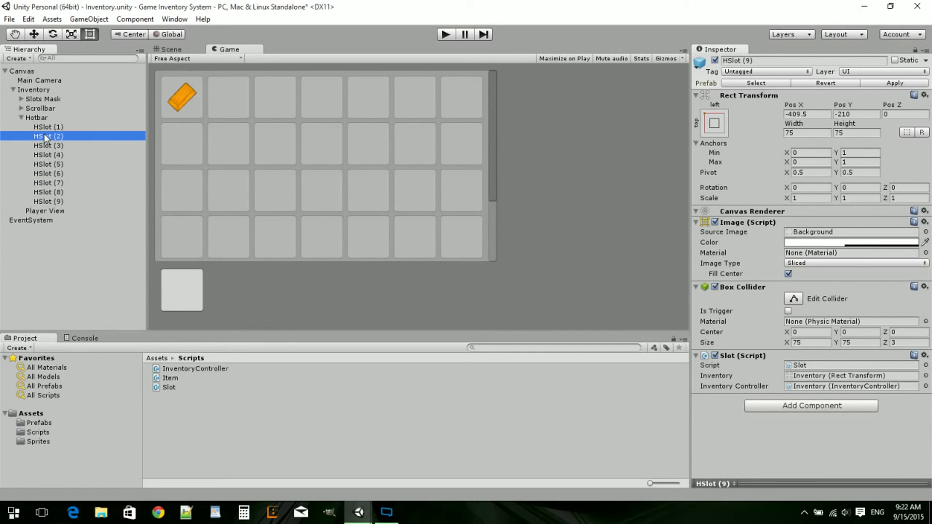
pyautogui.keyDown('shift'); pyautogui.click(52, 199); pyautogui.keyUp('shift')
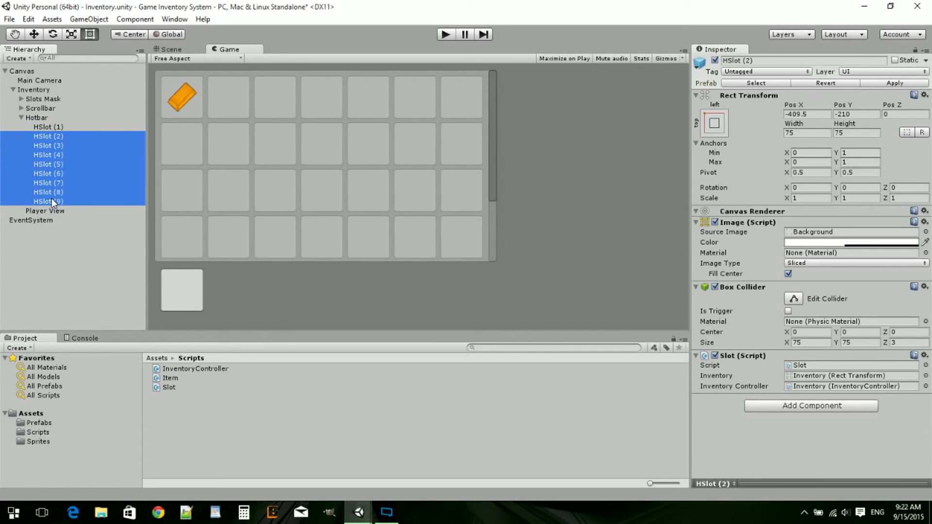
pyautogui.click(819, 115)
pyautogui.doubleClick(822, 113)
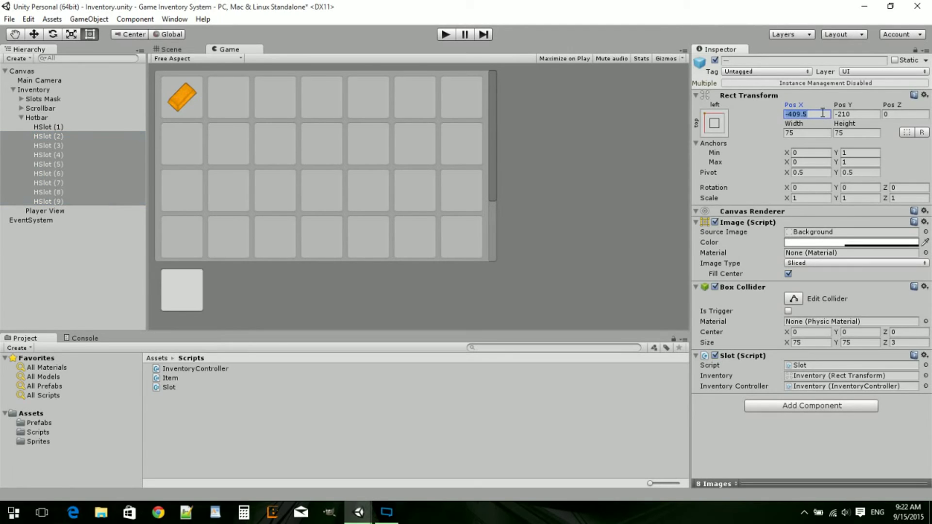
pyautogui.click(822, 113)
pyautogui.write('+80')
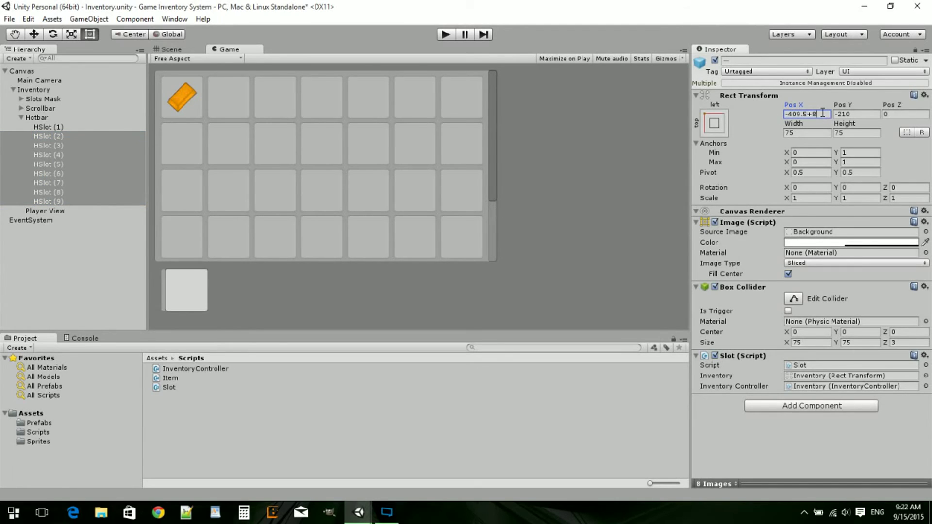
# Shift HSlot (3)–(9) another +80 in Pos X, then narrow the selection to HSlot (4)–(9)
pyautogui.keyDown('ctrl'); pyautogui.click(44, 138); pyautogui.keyUp('ctrl')
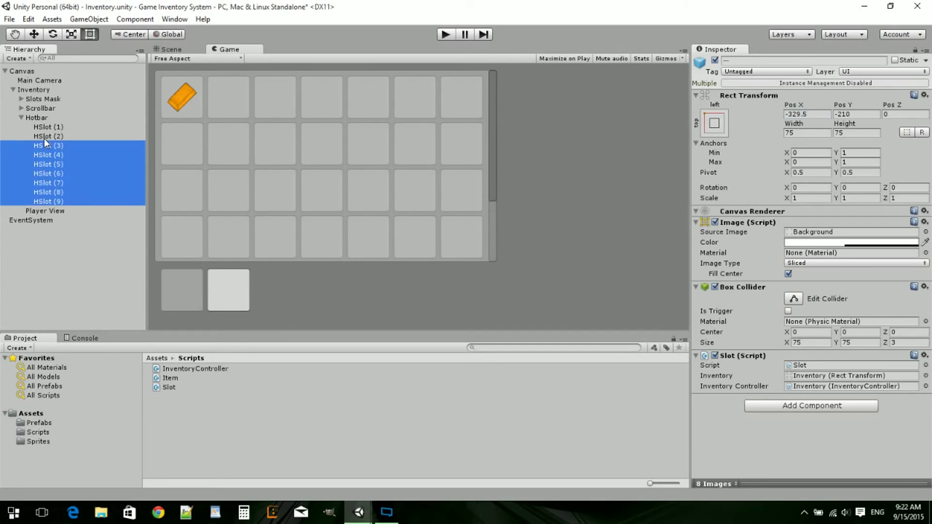
pyautogui.click(824, 113)
pyautogui.click(825, 113)
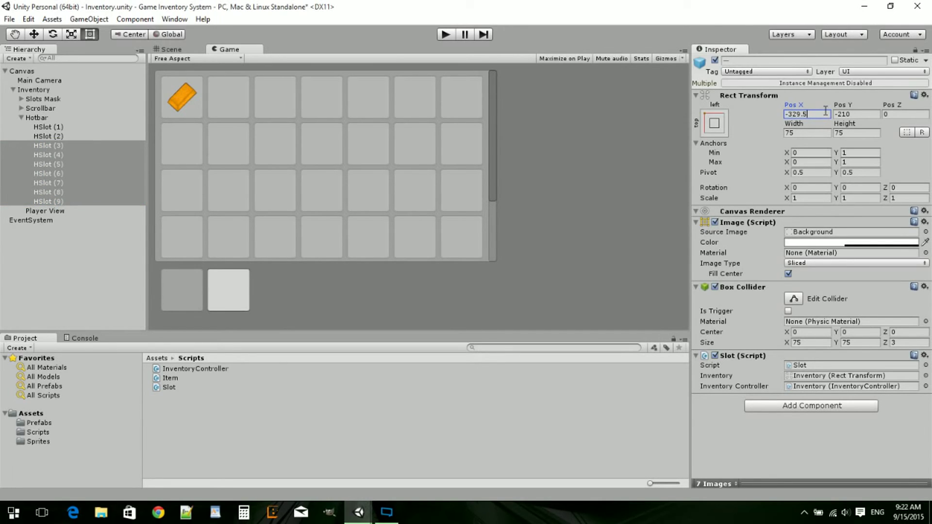
pyautogui.write('+80')
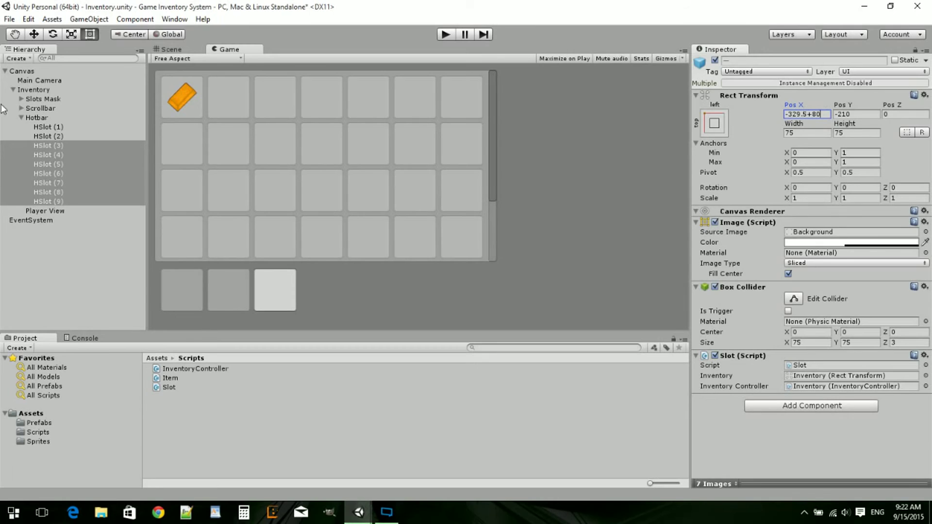
pyautogui.click(56, 147)
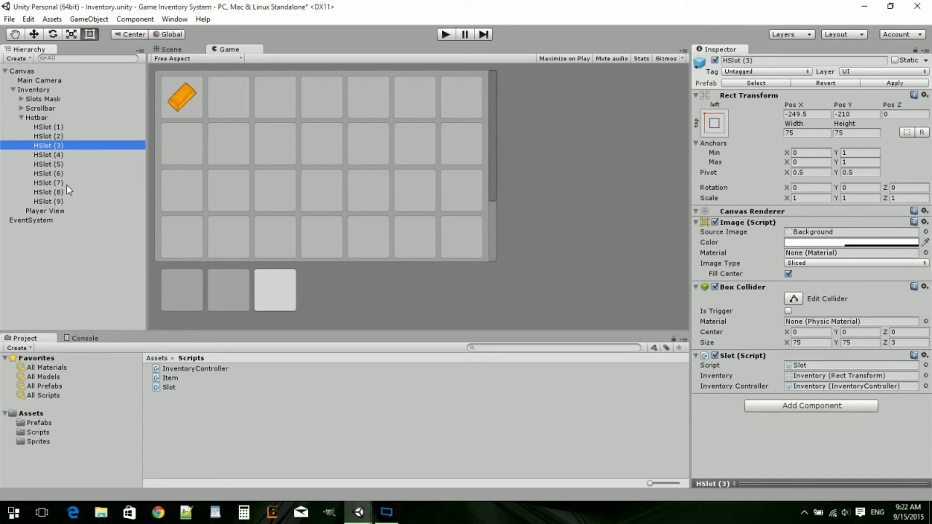
pyautogui.hotkey('ctrl', 'z')
pyautogui.keyDown('ctrl'); pyautogui.click(45, 145); pyautogui.keyUp('ctrl')
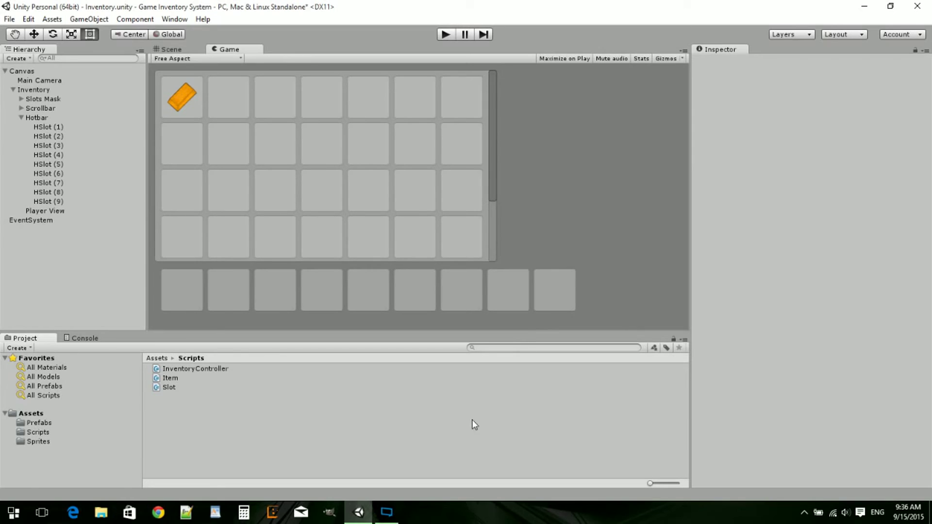
# Duplicate HSlot (9) and move the copy, HSlot (10), under Player View
pyautogui.click(21, 117)
pyautogui.click(34, 128)
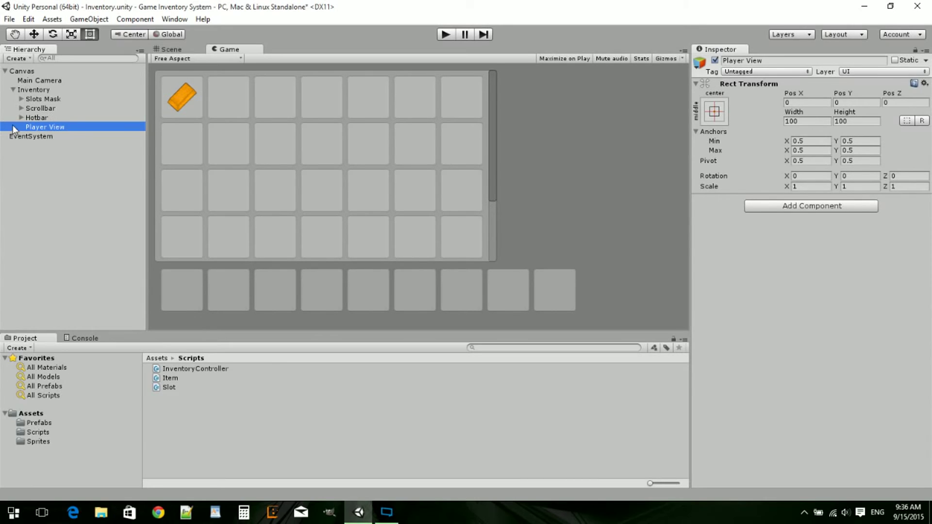
pyautogui.click(22, 117)
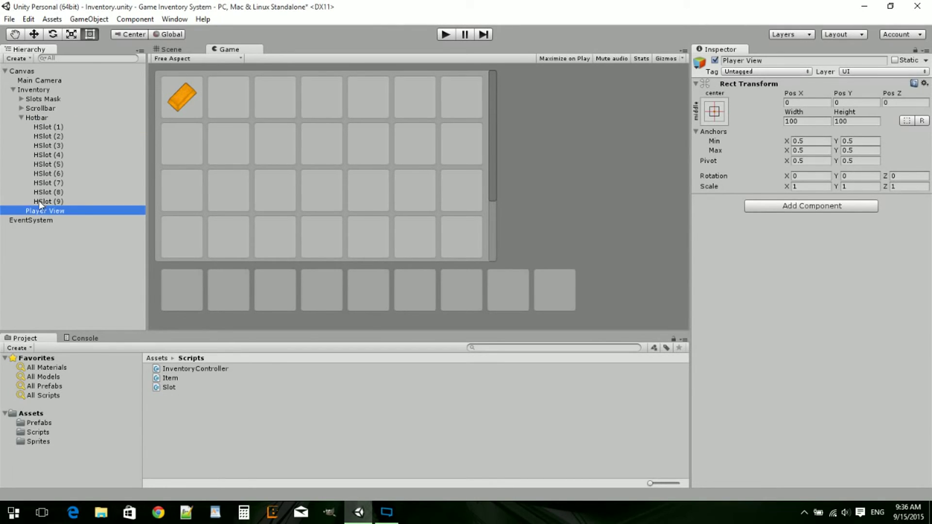
pyautogui.click(40, 201)
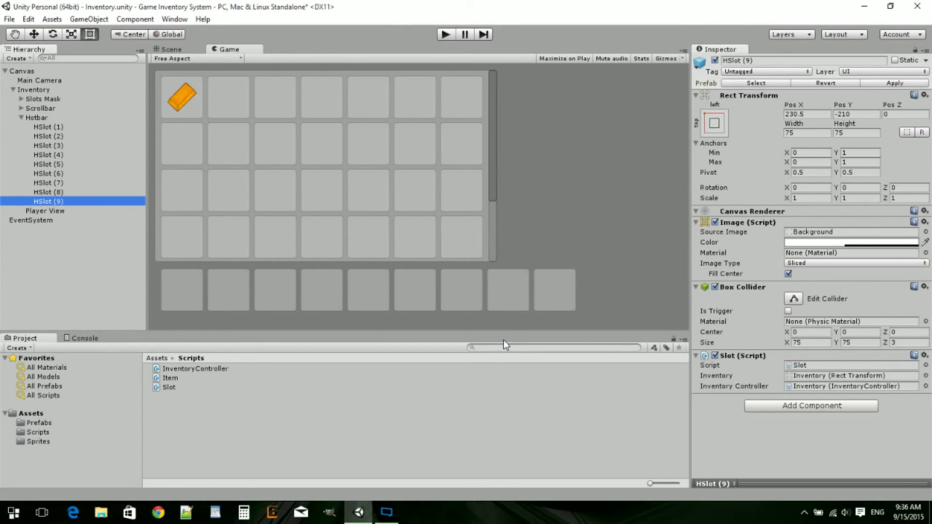
pyautogui.hotkey('ctrl', 'd')
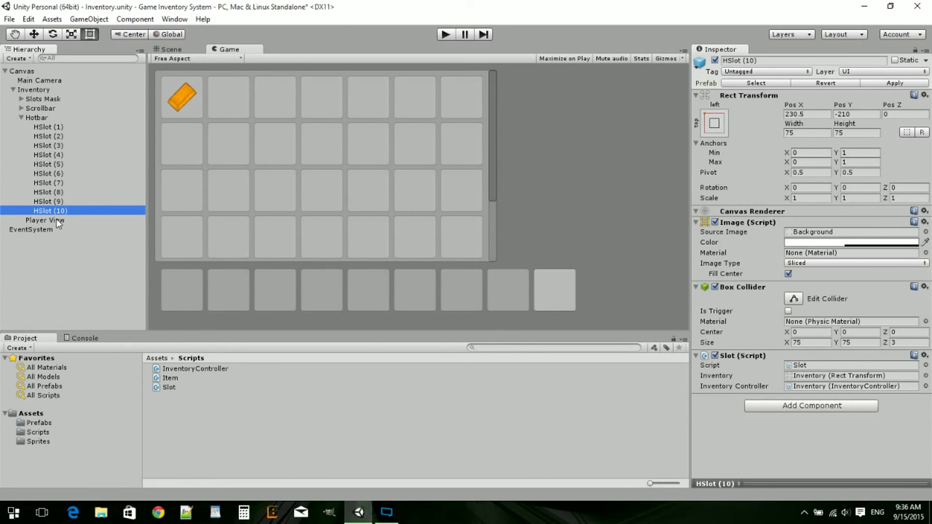
pyautogui.moveTo(52, 212); pyautogui.dragTo(53, 219)
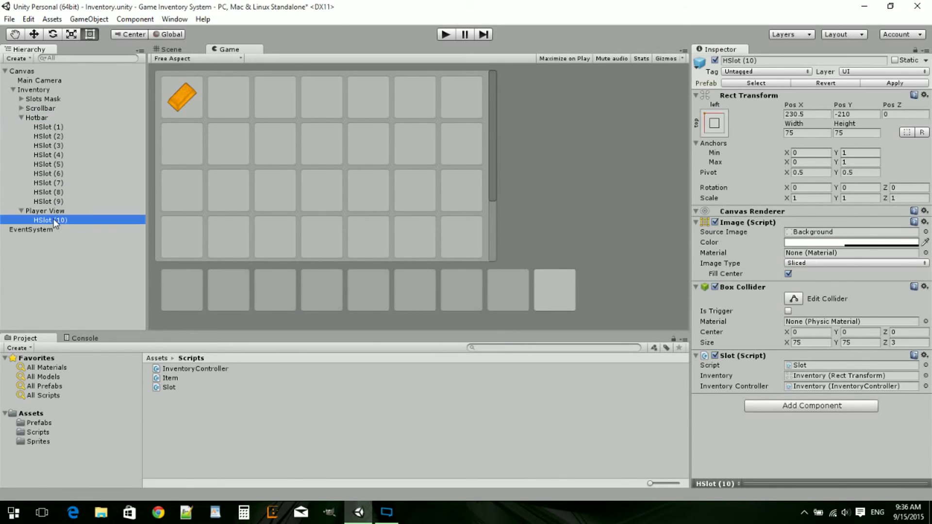
pyautogui.click(21, 118)
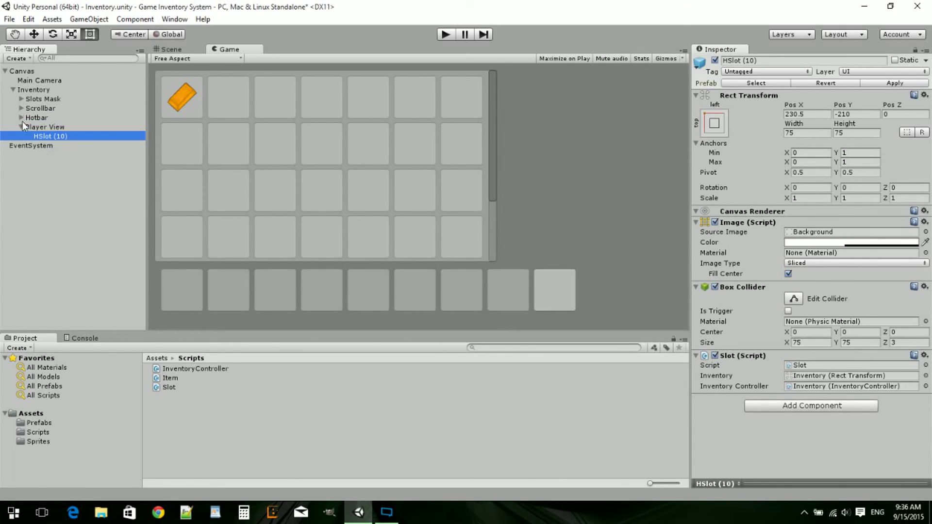
# Replace the name HSlot (10) with PSlot (1) in the Inspector name field
pyautogui.rightClick(54, 137)
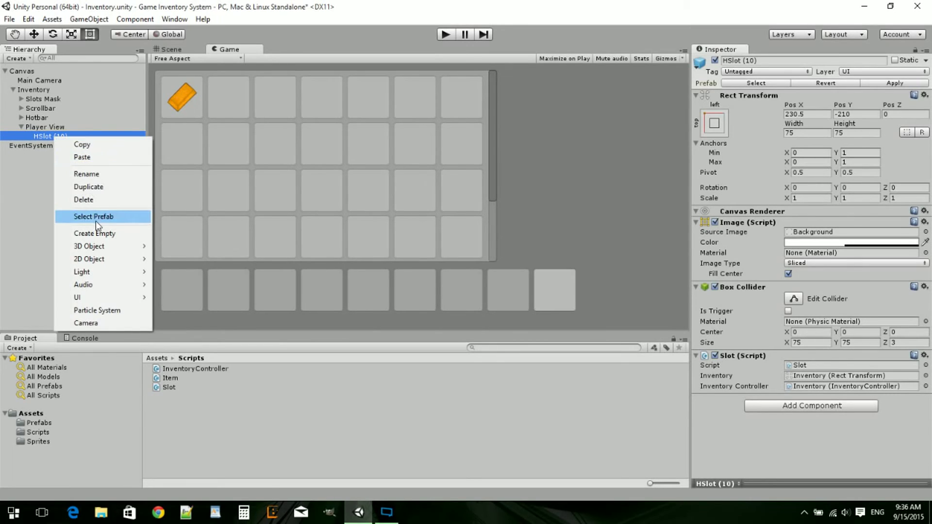
pyautogui.click(764, 60)
pyautogui.hotkey('ctrl', 'a')
pyautogui.press('BackSpace')
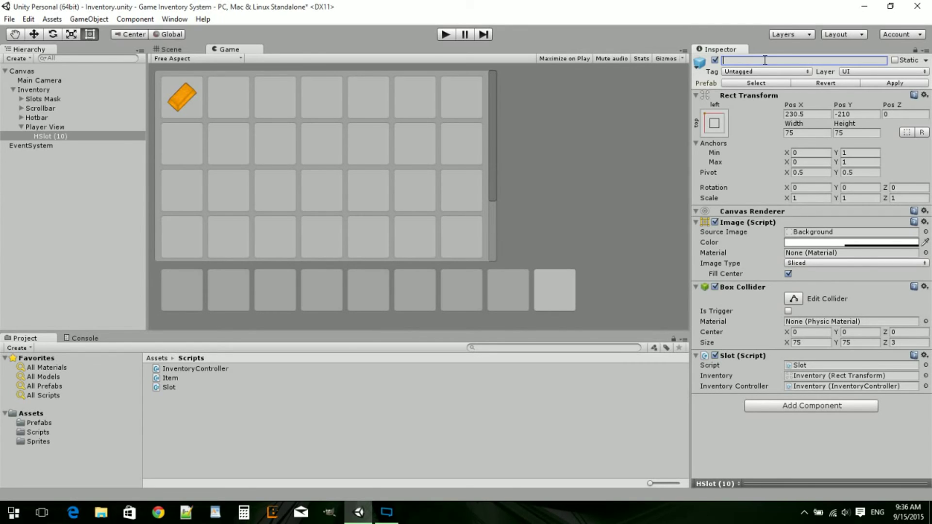
pyautogui.write('P')
pyautogui.write('Slot')
pyautogui.write(' ()')
pyautogui.write('1')
pyautogui.press('Return')
# Position PSlot (1) at Pos X 191 and Pos Y about -120.8, beside the grid's right edge
pyautogui.click(46, 135)
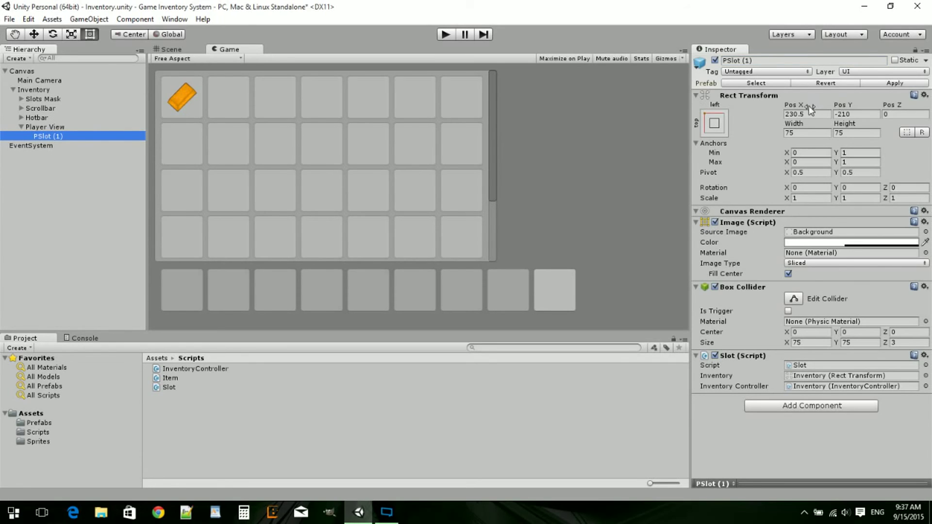
pyautogui.moveTo(810, 108); pyautogui.dragTo(746, 109)
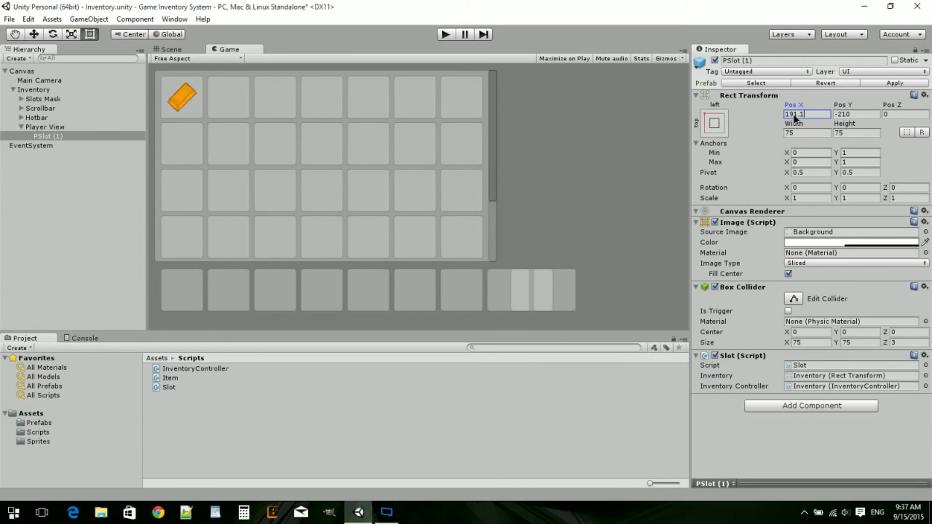
pyautogui.doubleClick(800, 115)
pyautogui.press('BackSpace')
pyautogui.press('BackSpace')
pyautogui.moveTo(843, 105); pyautogui.dragTo(29, 91)
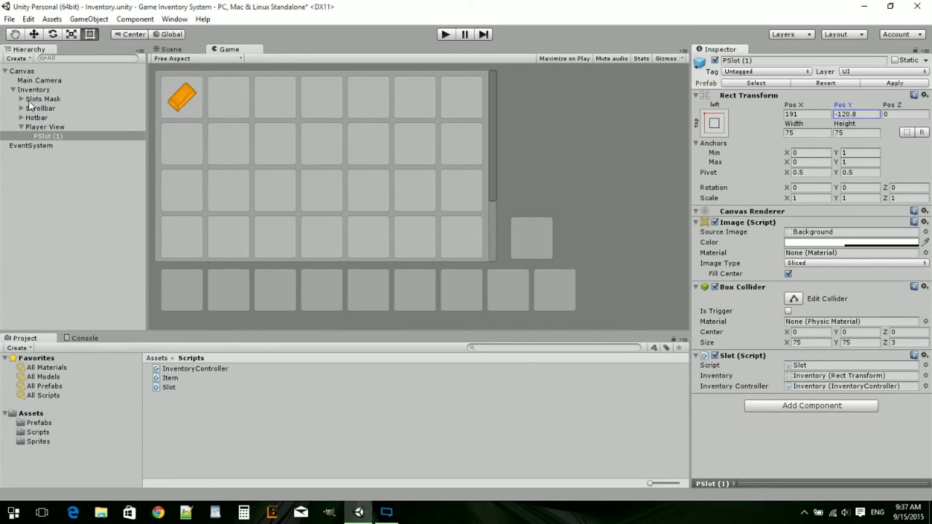
# Inspect grid slots Slot (12) and Slot (19)–(21) to read the bottom row's Pos Y
pyautogui.click(31, 99)
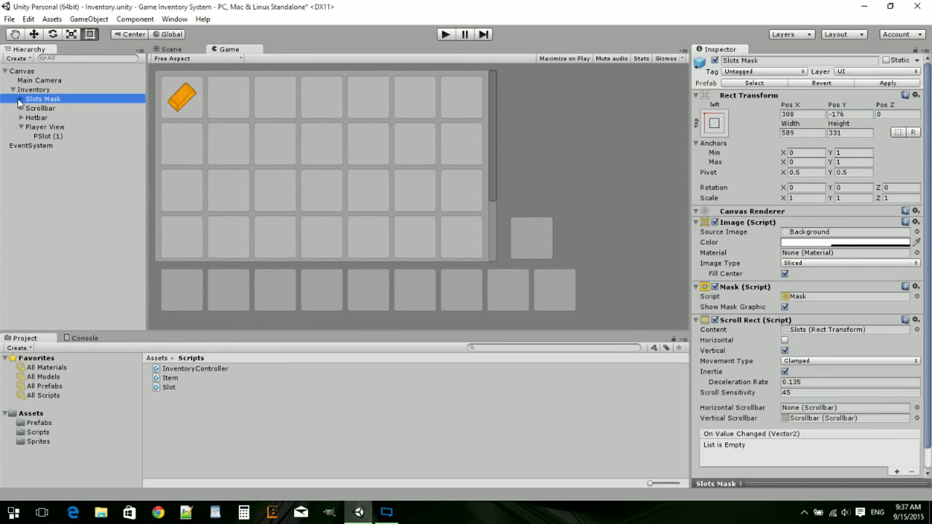
pyautogui.click(21, 99)
pyautogui.click(40, 108)
pyautogui.press('Right')
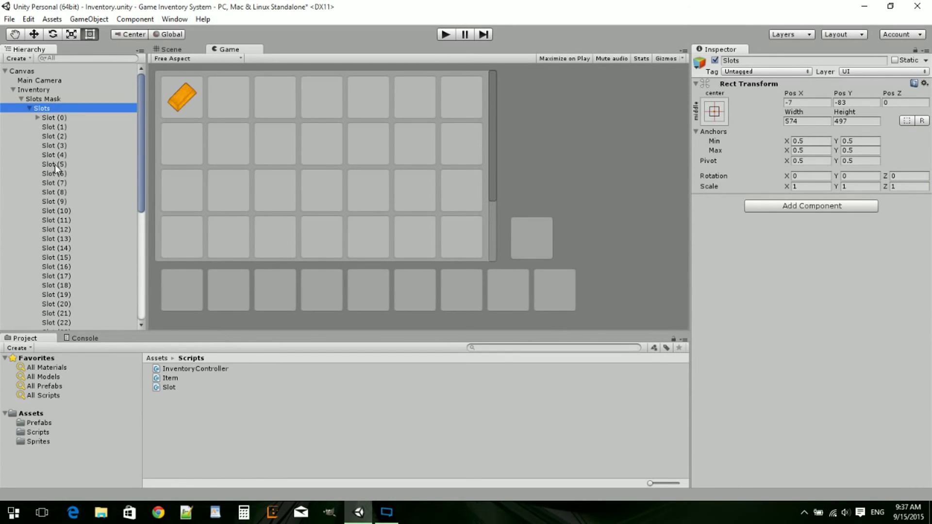
pyautogui.click(53, 228)
pyautogui.click(168, 49)
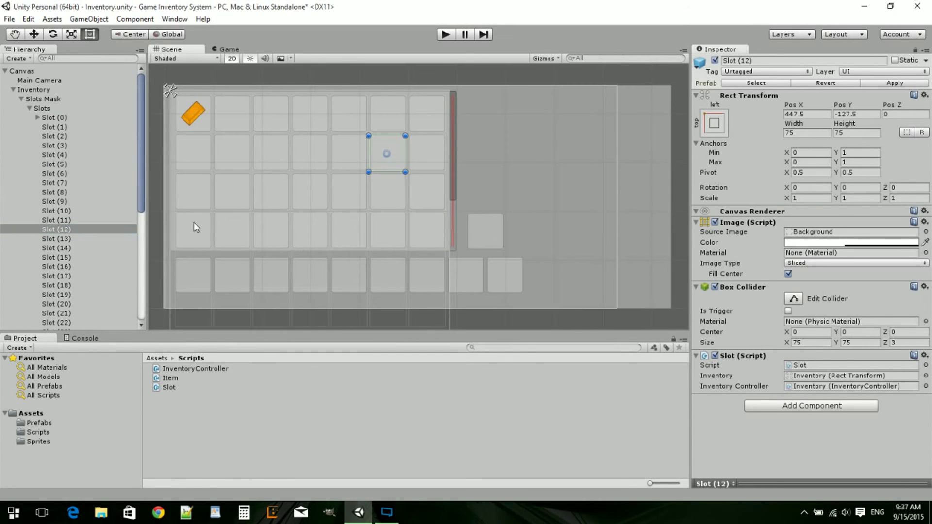
pyautogui.click(63, 291)
pyautogui.click(64, 304)
pyautogui.click(64, 314)
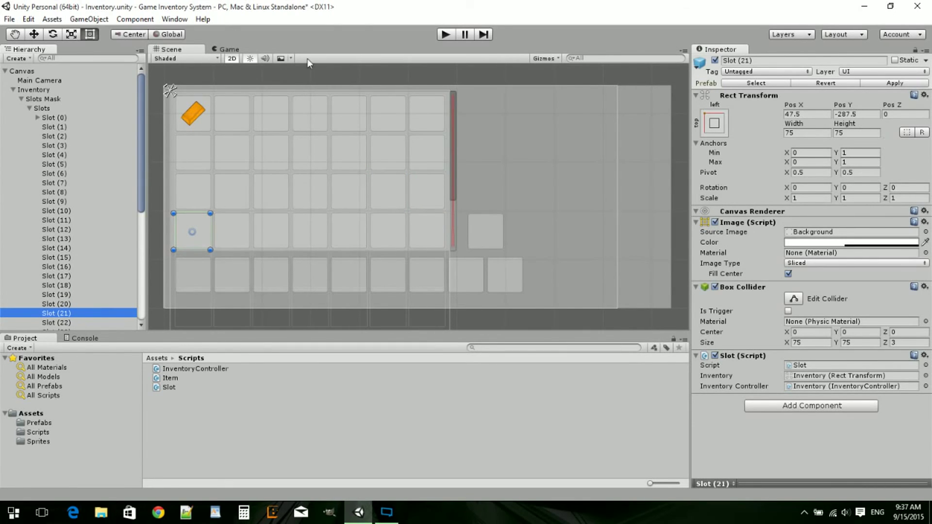
pyautogui.click(30, 108)
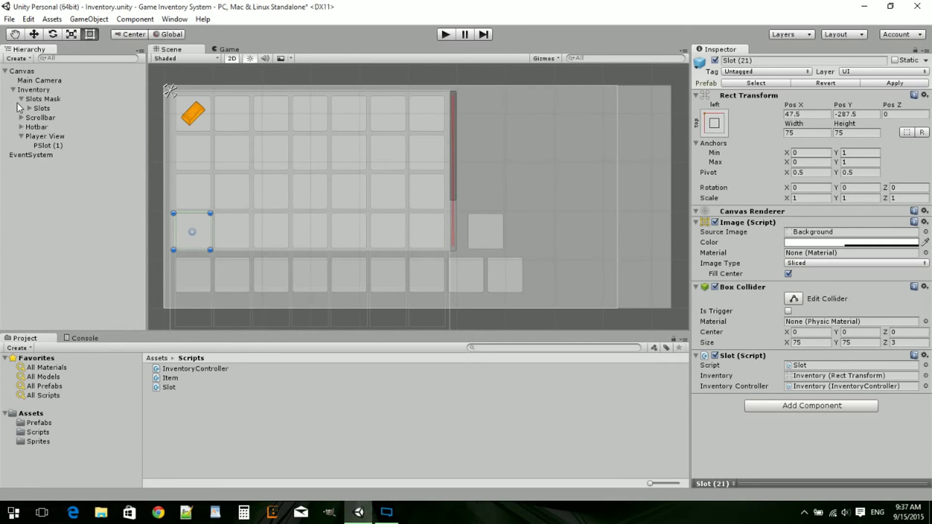
pyautogui.click(22, 99)
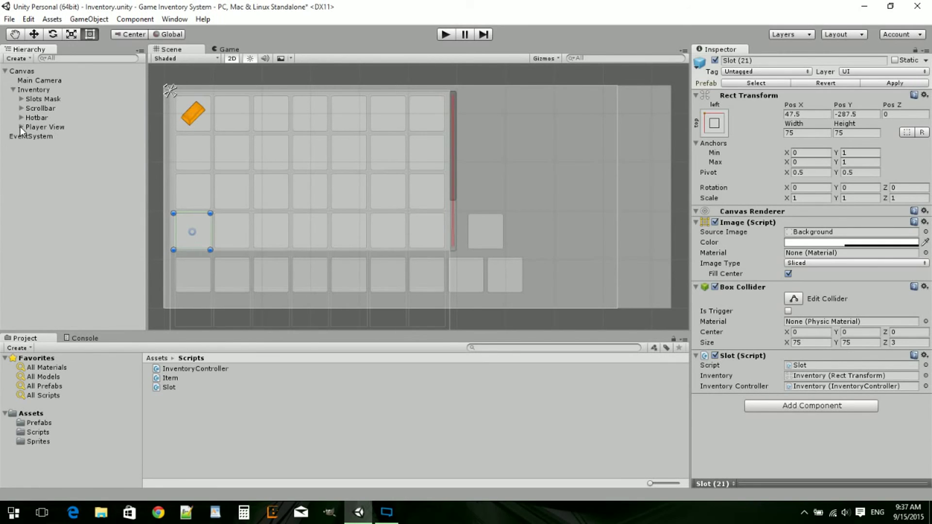
# Adjust PSlot (1)'s Pos Y to -120.4, level with the grid's bottom row
pyautogui.click(48, 136)
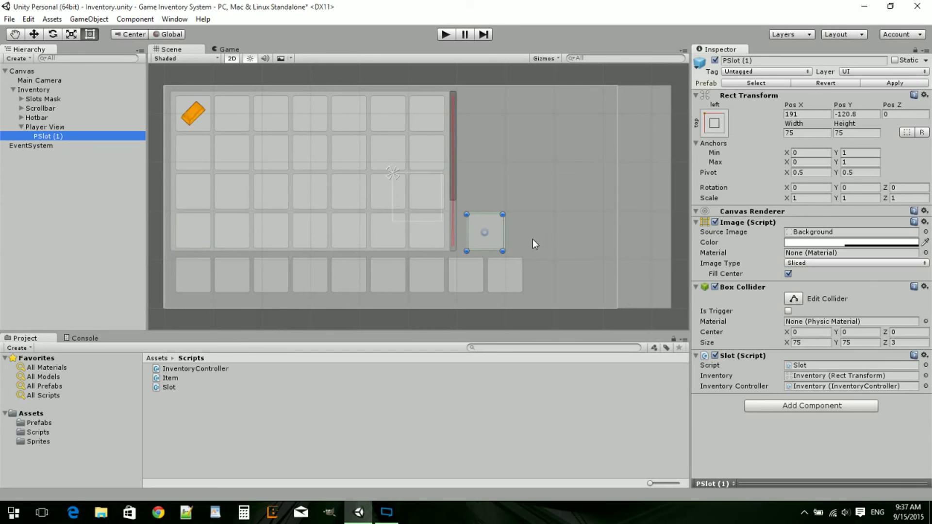
pyautogui.click(859, 114)
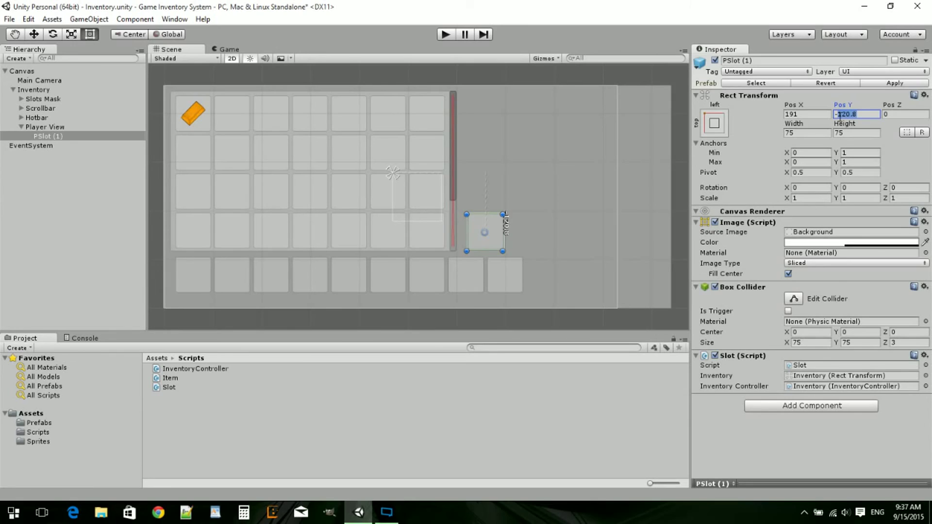
pyautogui.write('-28')
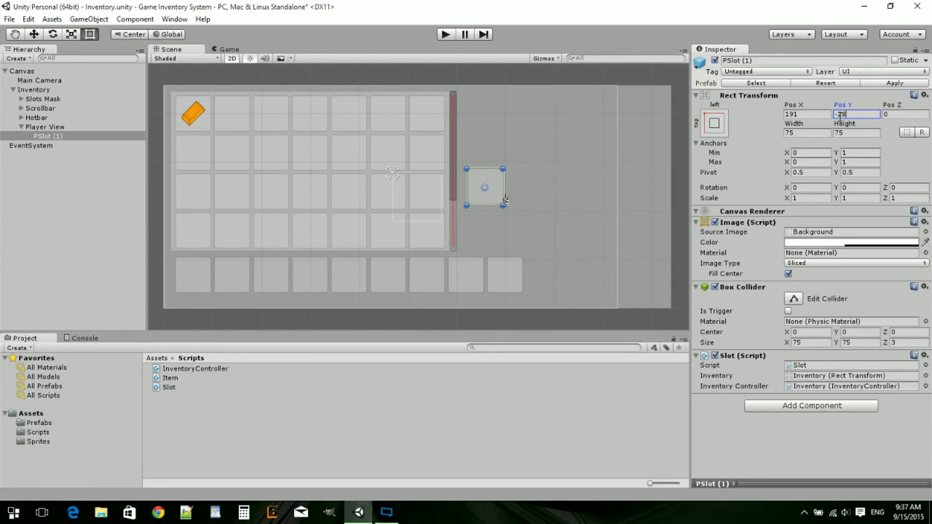
pyautogui.write('7.5')
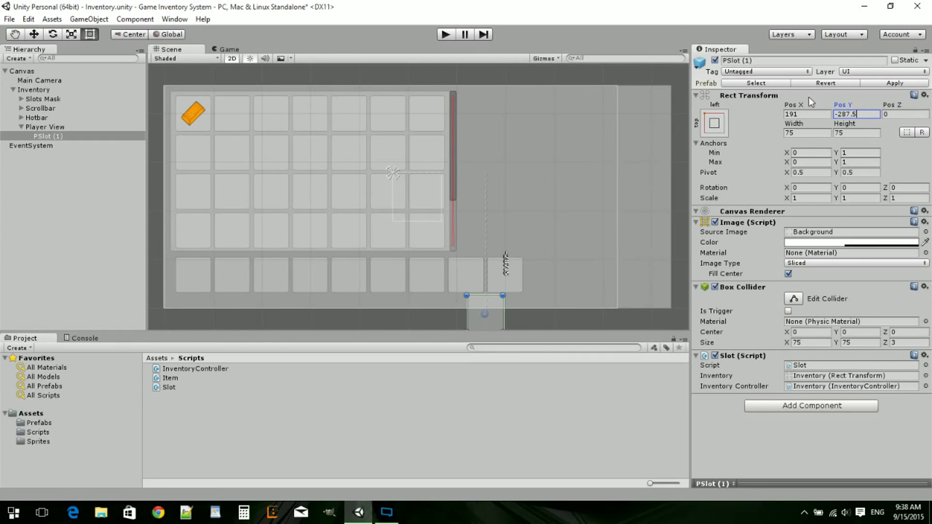
pyautogui.press('BackSpace')
pyautogui.press('BackSpace')
pyautogui.moveTo(852, 108); pyautogui.dragTo(147, 74)
# Set PSlot (1) to Pos Y -120 and Pos X about 191.5, beside the grid's bottom row
pyautogui.click(209, 48)
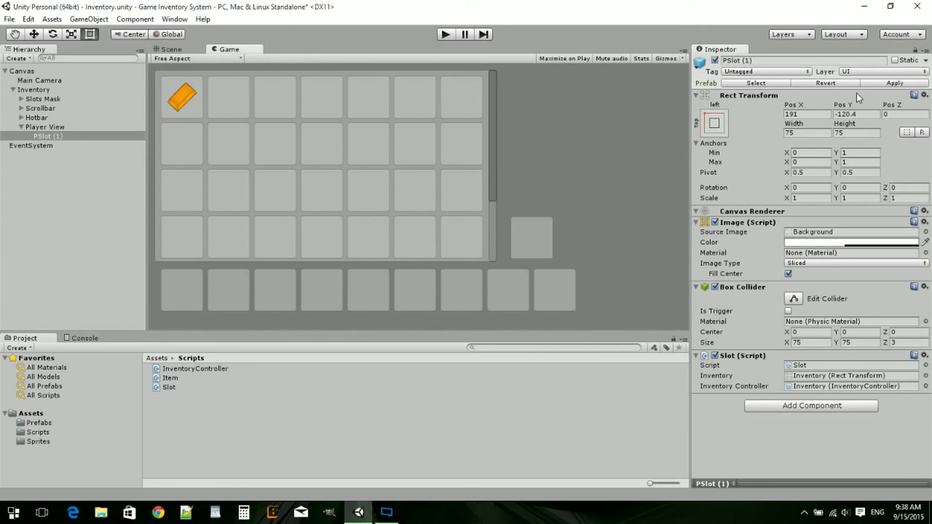
pyautogui.moveTo(851, 105); pyautogui.dragTo(853, 103)
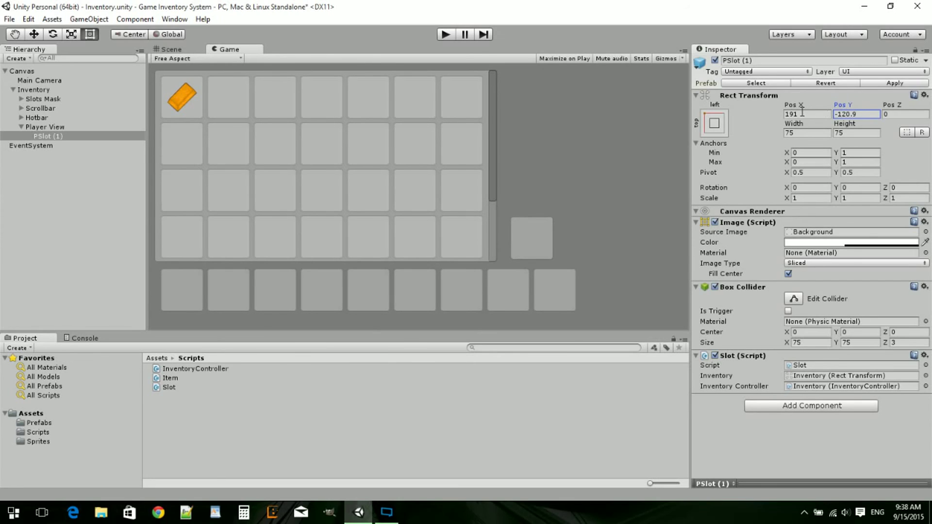
pyautogui.moveTo(794, 105); pyautogui.dragTo(590, 101)
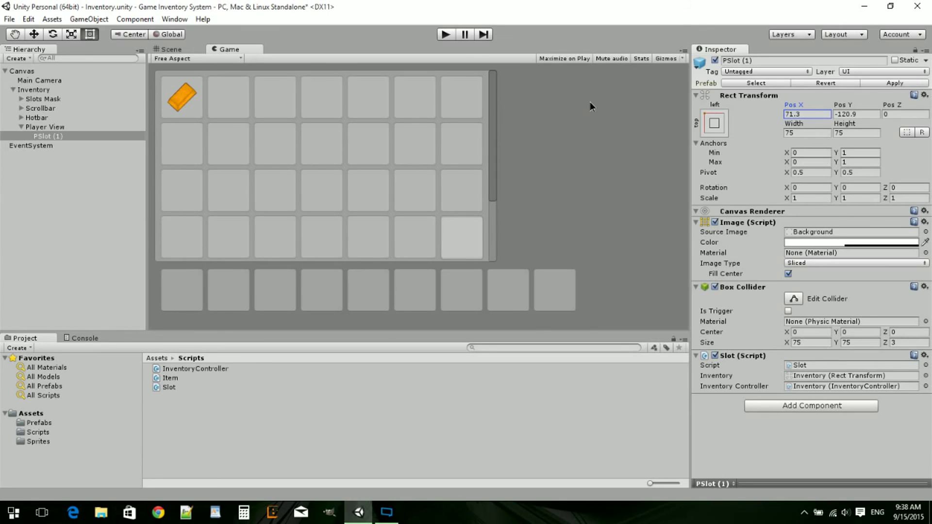
pyautogui.click(836, 106)
pyautogui.click(853, 113)
pyautogui.press('BackSpace')
pyautogui.write('5')
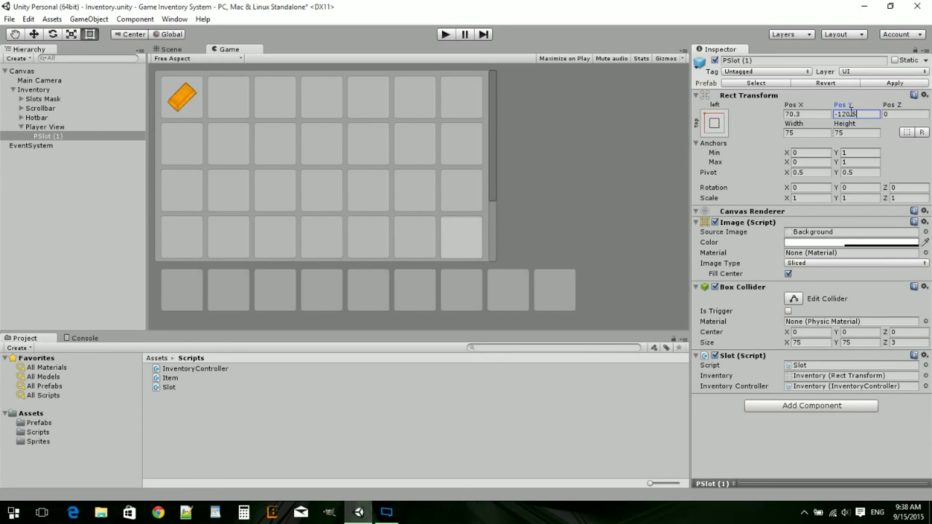
pyautogui.press('BackSpace')
pyautogui.press('BackSpace')
pyautogui.moveTo(792, 107); pyautogui.dragTo(78, 93)
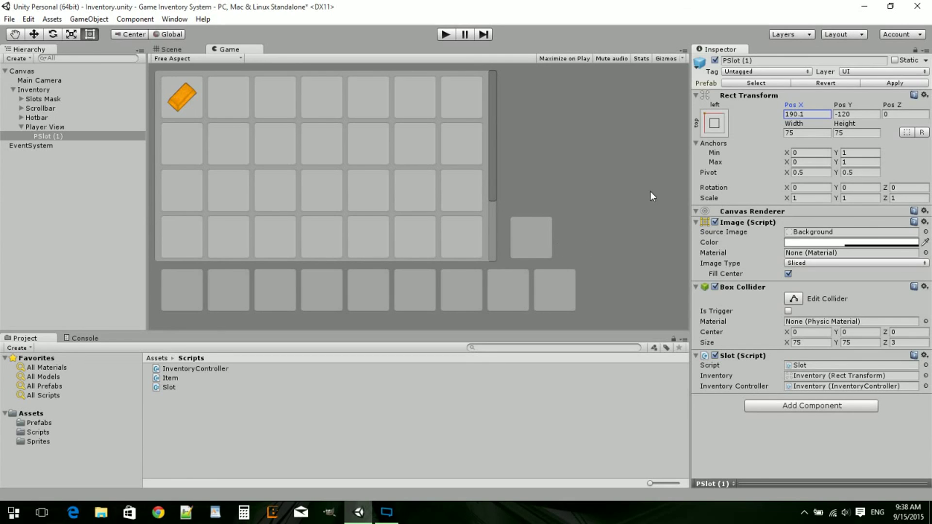
pyautogui.moveTo(797, 108); pyautogui.dragTo(807, 123)
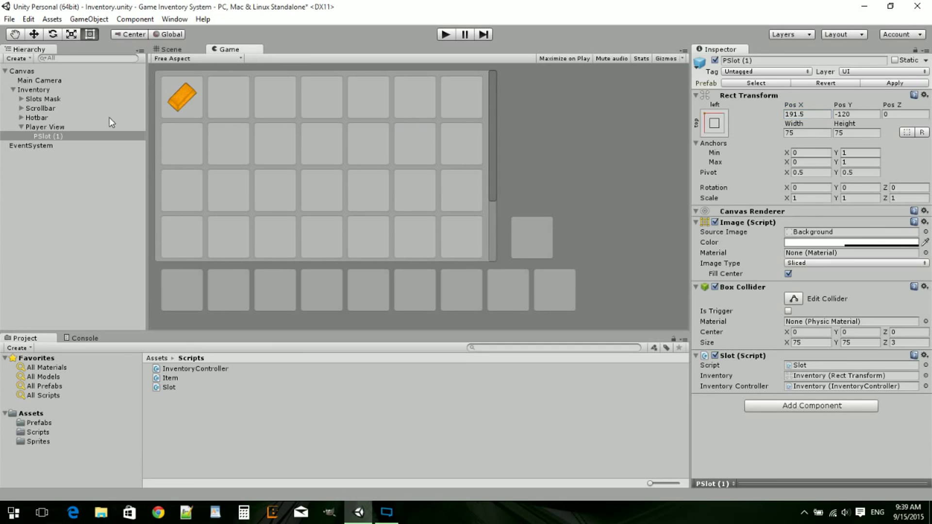
# Duplicate PSlot (1) into four slots and raise the three copies by 80 to Pos Y -40
pyautogui.click(38, 136)
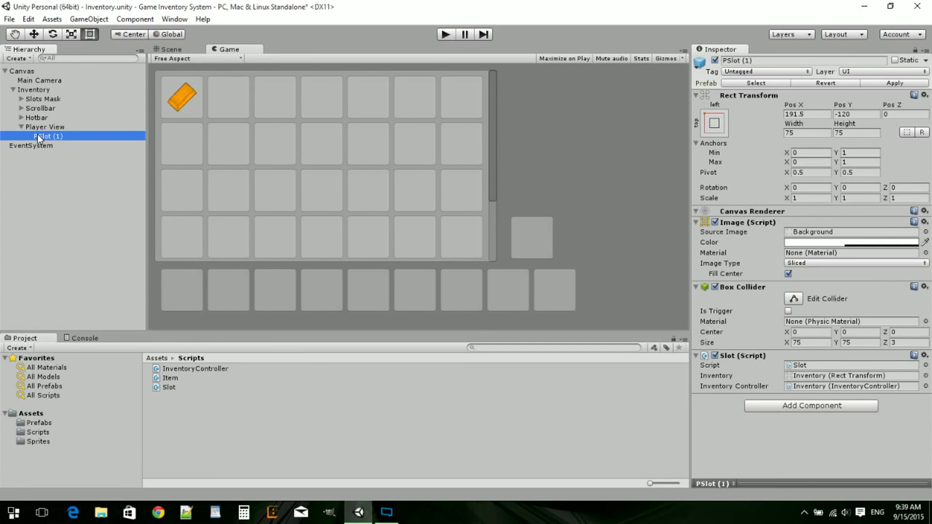
pyautogui.hotkey('ctrl', 'd')
pyautogui.hotkey('ctrl', 'd')
pyautogui.hotkey('ctrl', 'd')
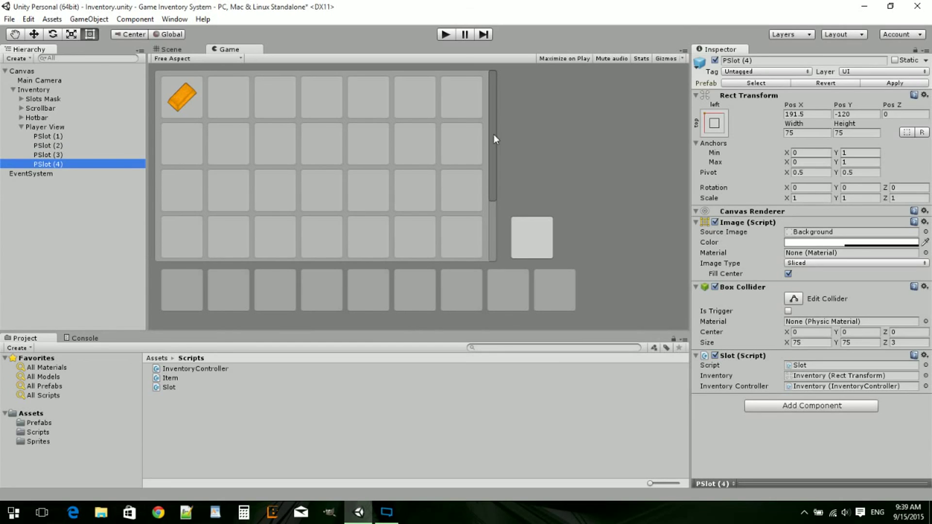
pyautogui.click(39, 135)
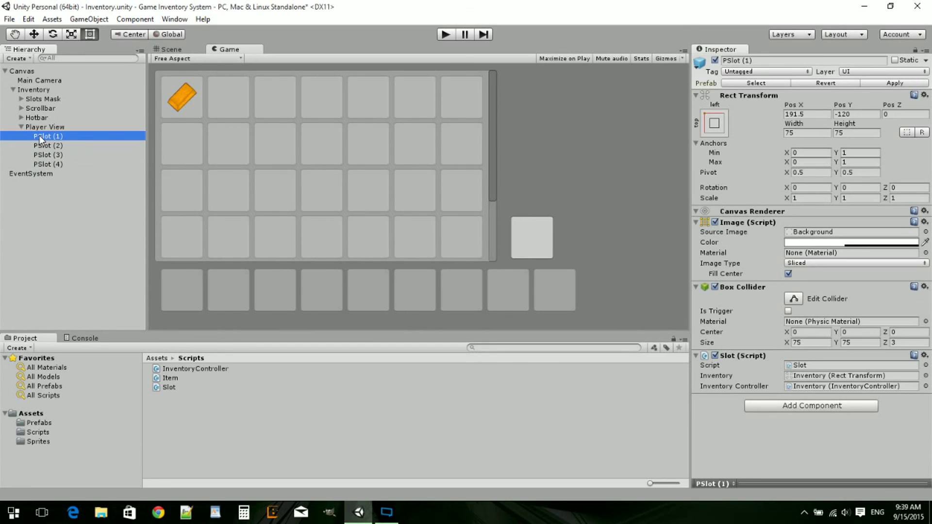
pyautogui.keyDown('shift'); pyautogui.click(57, 164); pyautogui.keyUp('shift')
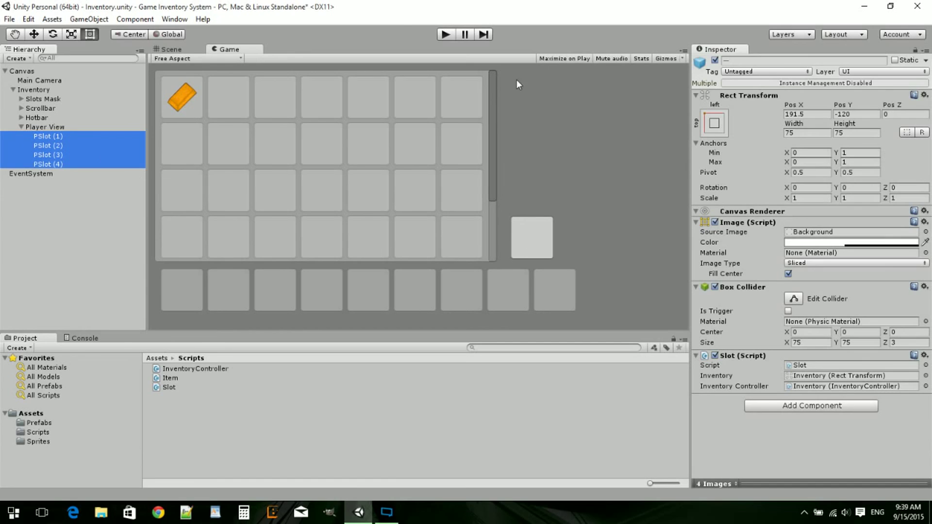
pyautogui.keyDown('ctrl'); pyautogui.click(39, 137); pyautogui.keyUp('ctrl')
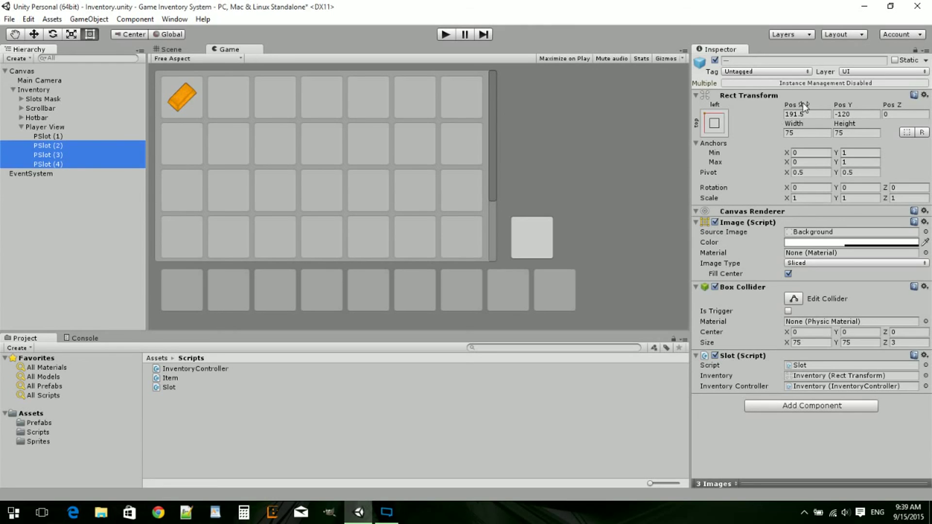
pyautogui.click(859, 112)
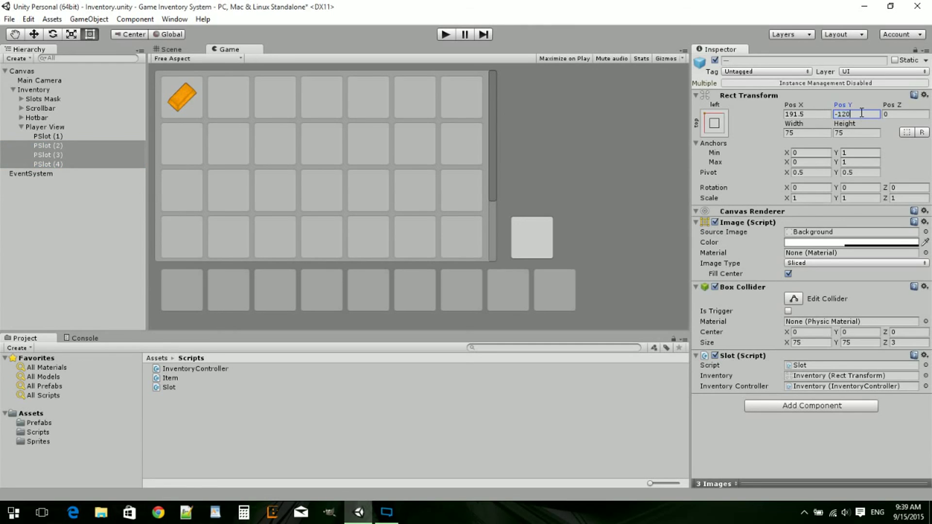
pyautogui.press('End')
pyautogui.write('+80')
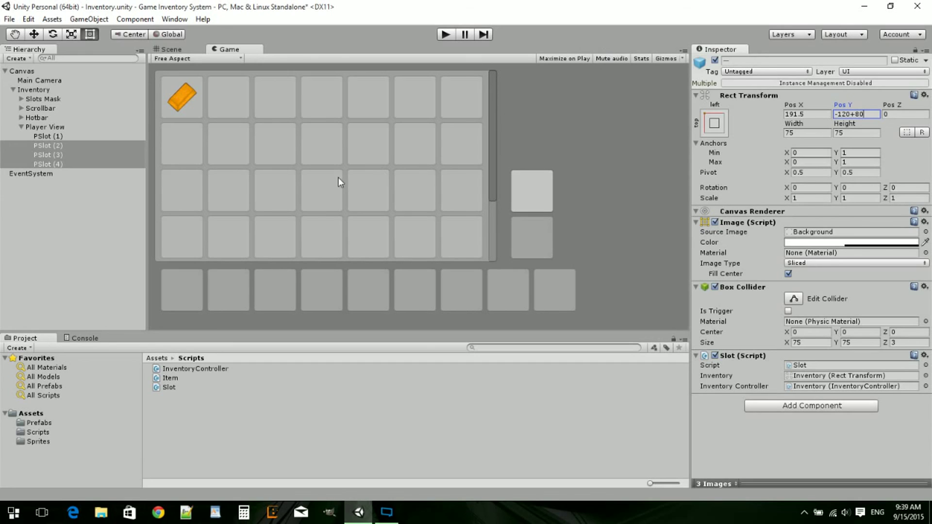
# Set PSlot (3) to Pos Y 40 and PSlot (4) to Pos Y 120
pyautogui.keyDown('ctrl'); pyautogui.click(54, 145); pyautogui.keyUp('ctrl')
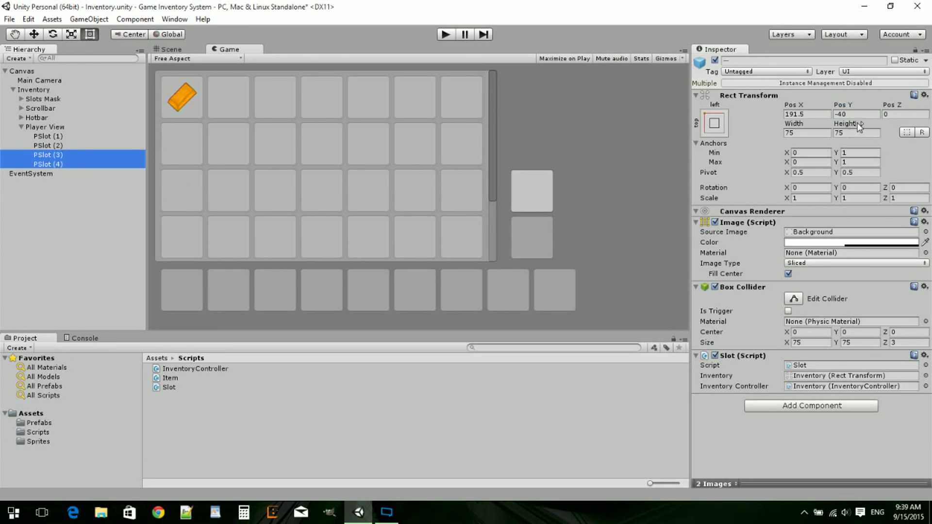
pyautogui.click(864, 113)
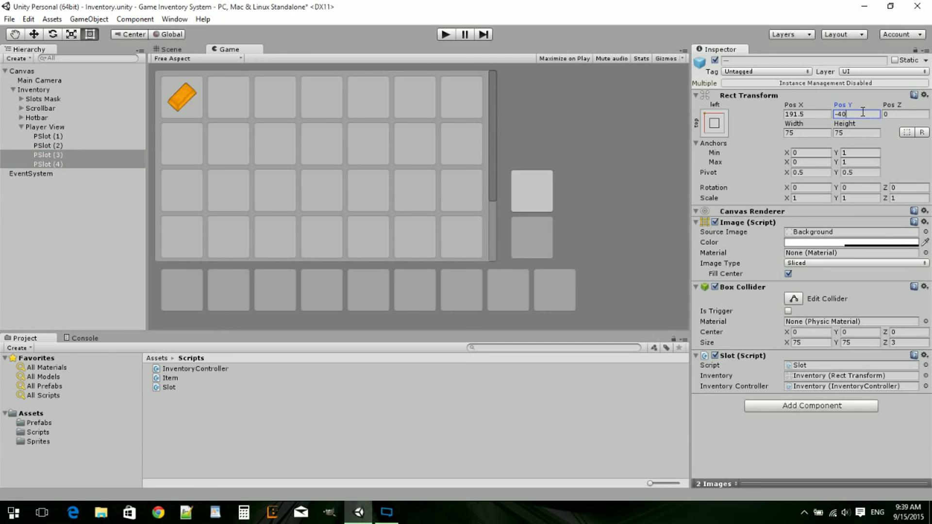
pyautogui.write('40')
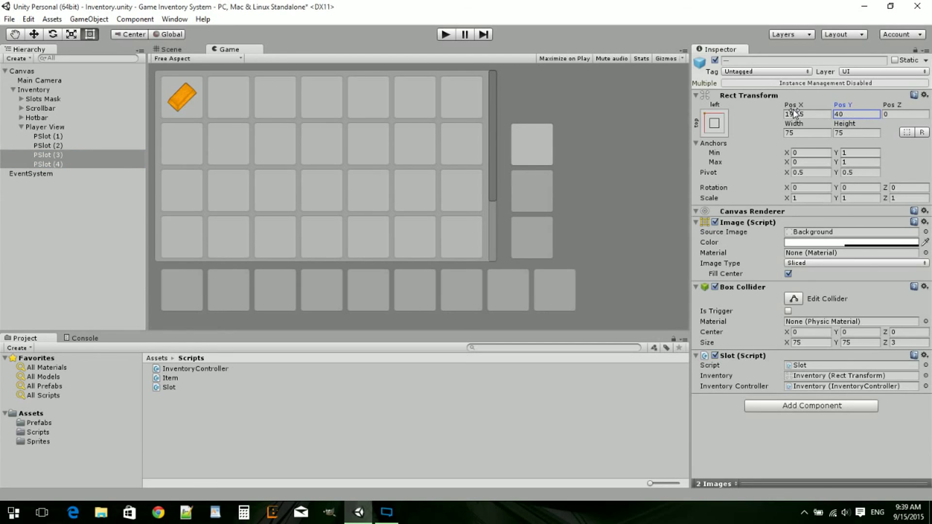
pyautogui.click(55, 162)
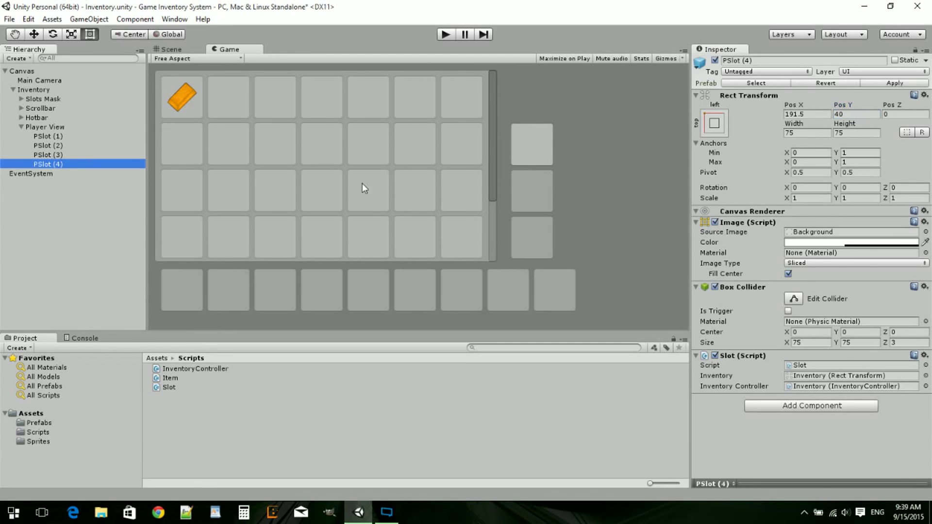
pyautogui.click(863, 114)
pyautogui.write('120')
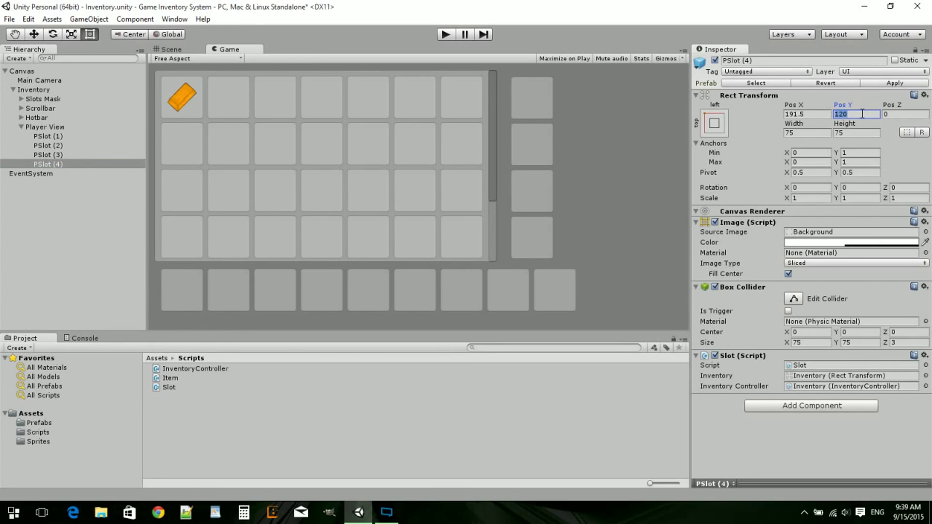
pyautogui.click(584, 425)
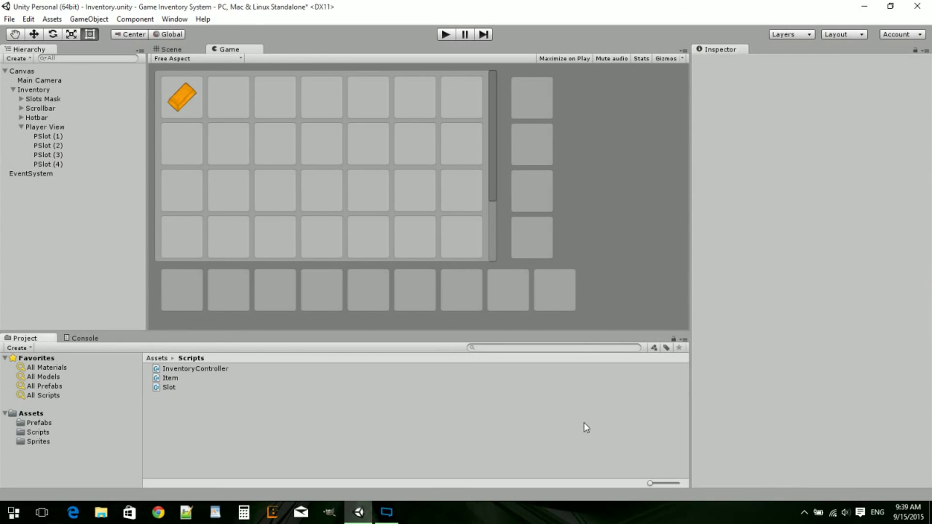
# Enter Play mode and drag the orange item to another inventory slot
pyautogui.click(191, 48)
pyautogui.click(221, 48)
pyautogui.click(453, 33)
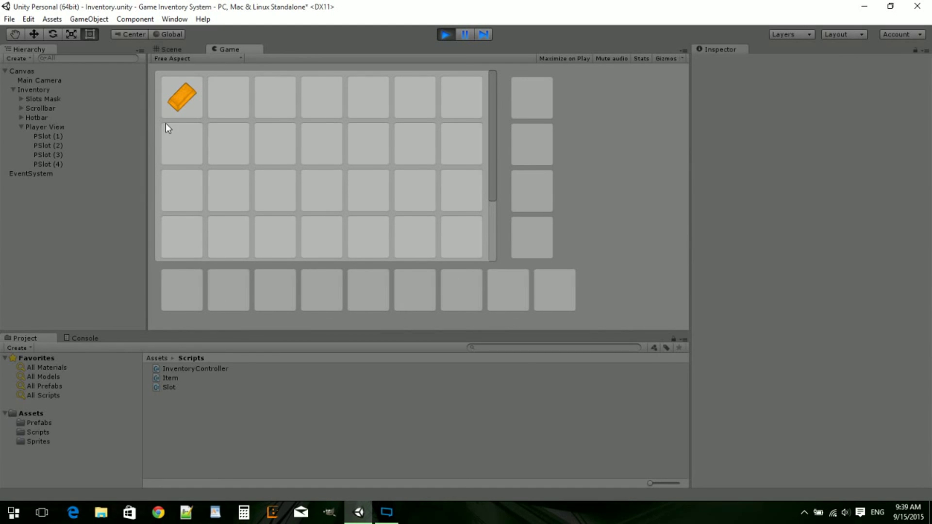
pyautogui.moveTo(184, 106); pyautogui.dragTo(180, 296)
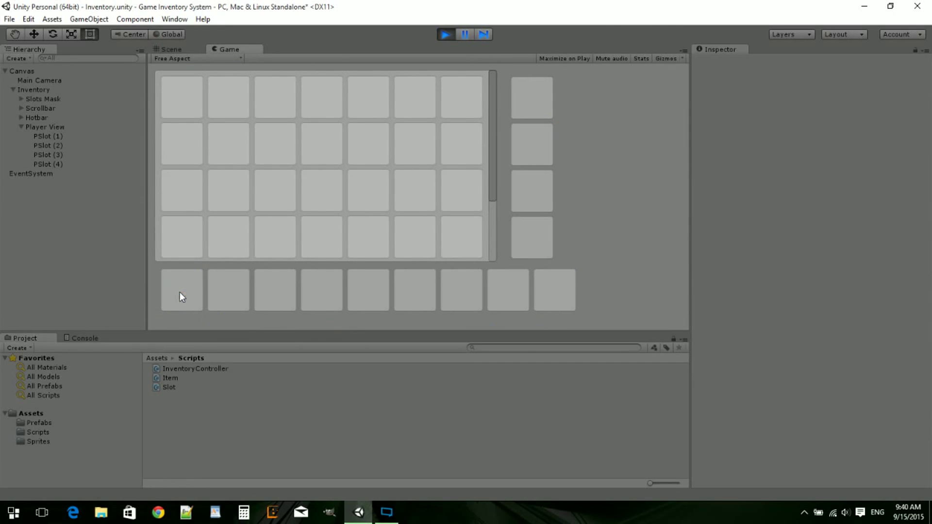
# Scroll the grid, drop the orange item into the third player slot, then return it to the grid
pyautogui.scroll(-1, 192, 218)
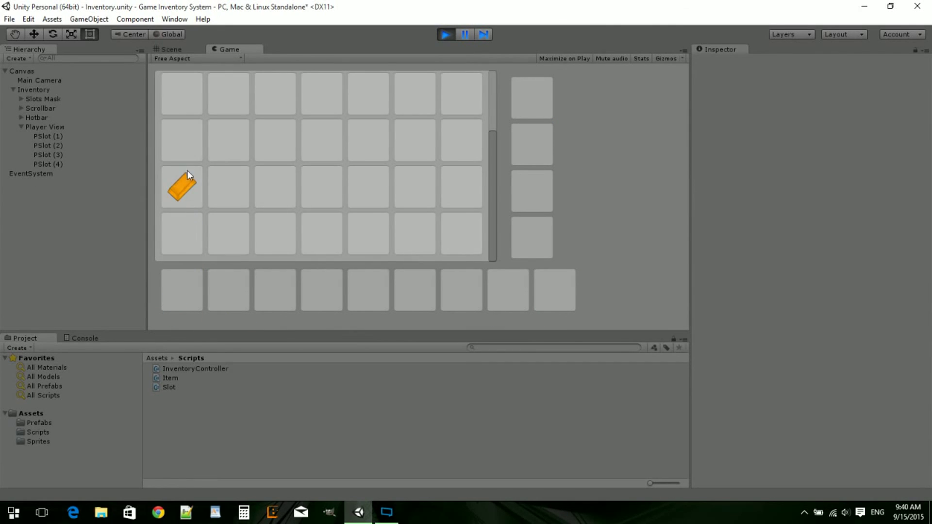
pyautogui.scroll(1, 176, 208)
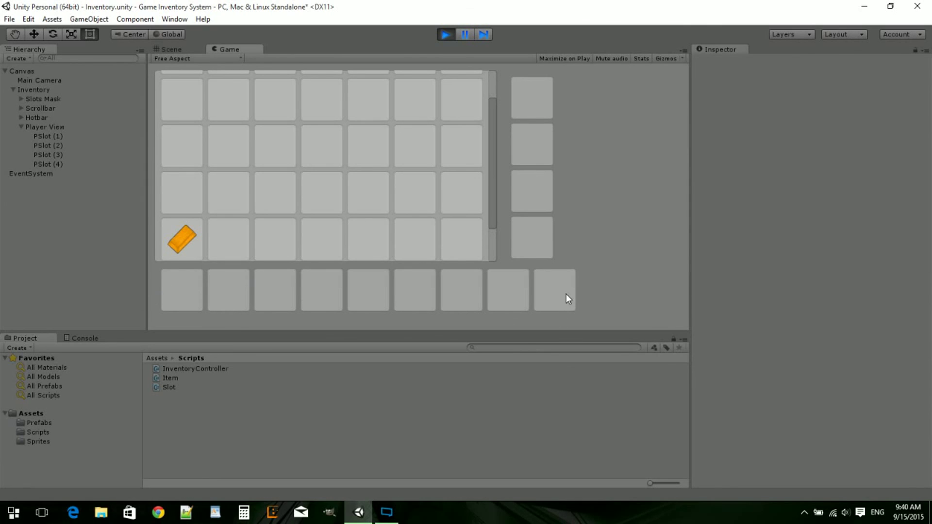
pyautogui.moveTo(179, 241); pyautogui.dragTo(538, 187)
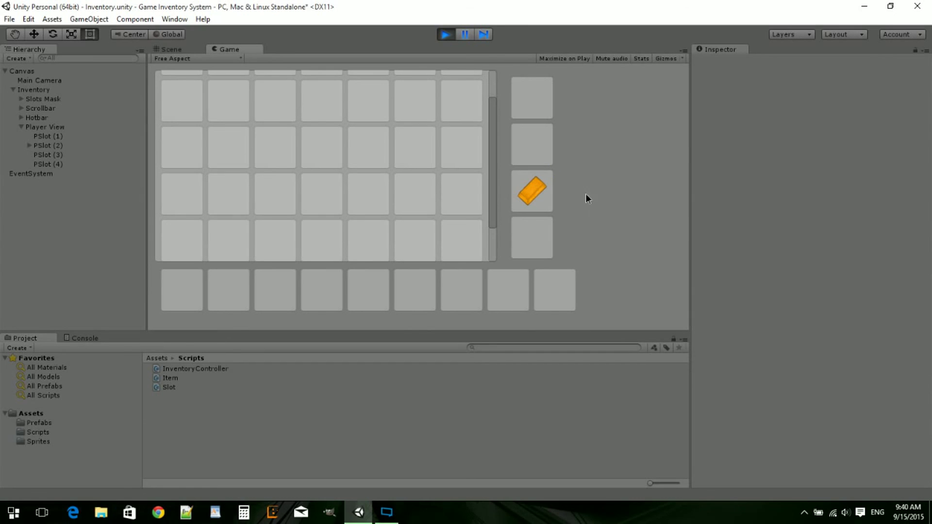
pyautogui.moveTo(539, 185); pyautogui.dragTo(466, 164)
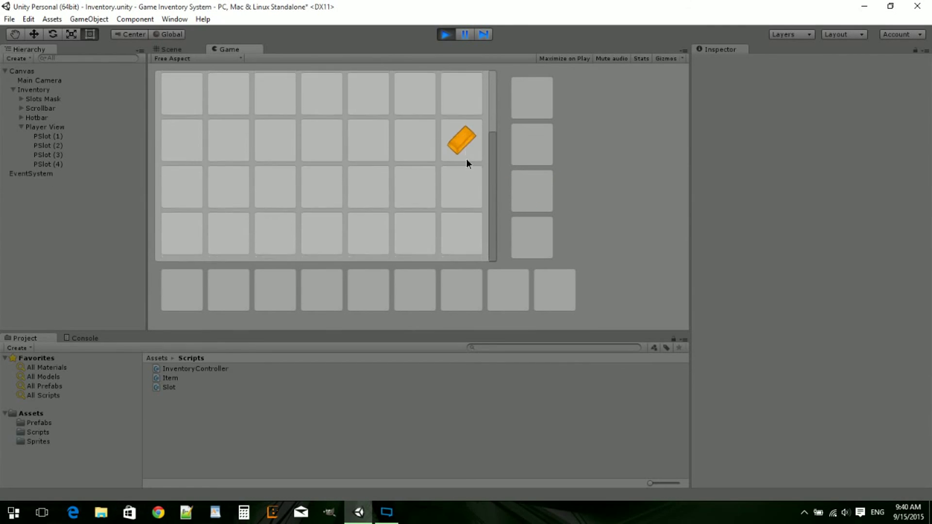